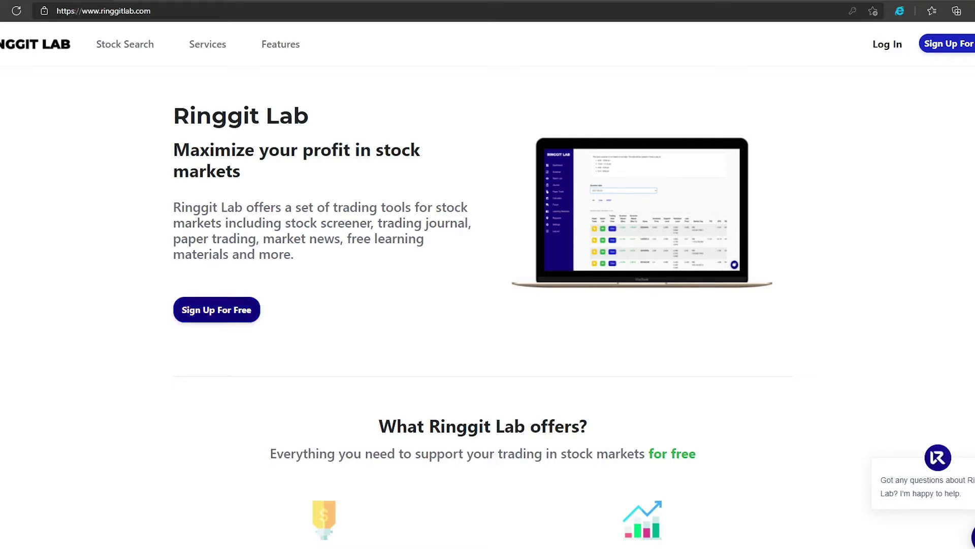
Step: Sign up for a free trial with a CDS account (Yes), MPlus Online as broker and the free-trial remisier option
{"action": "left_click", "coordinate": [231, 316]}
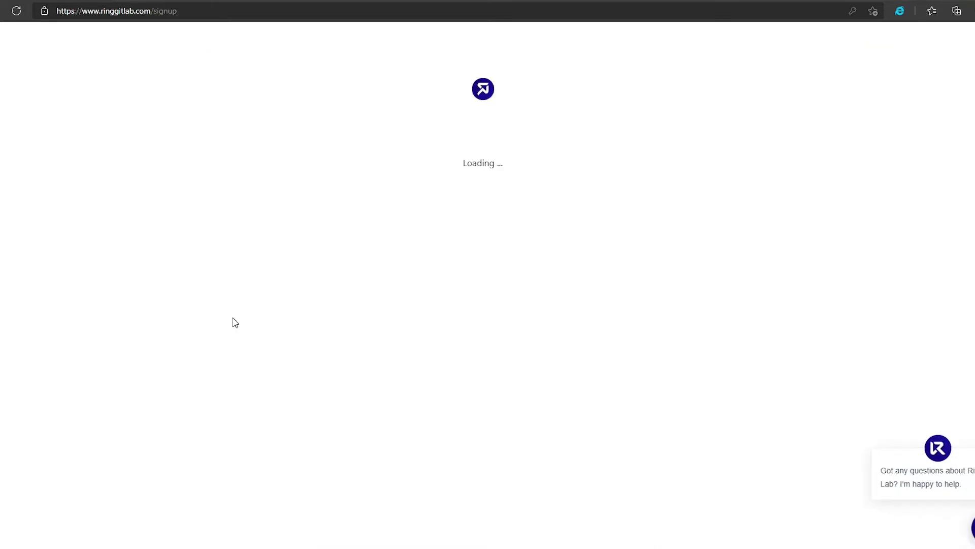
{"action": "left_click", "coordinate": [457, 311]}
{"action": "left_click", "coordinate": [459, 343]}
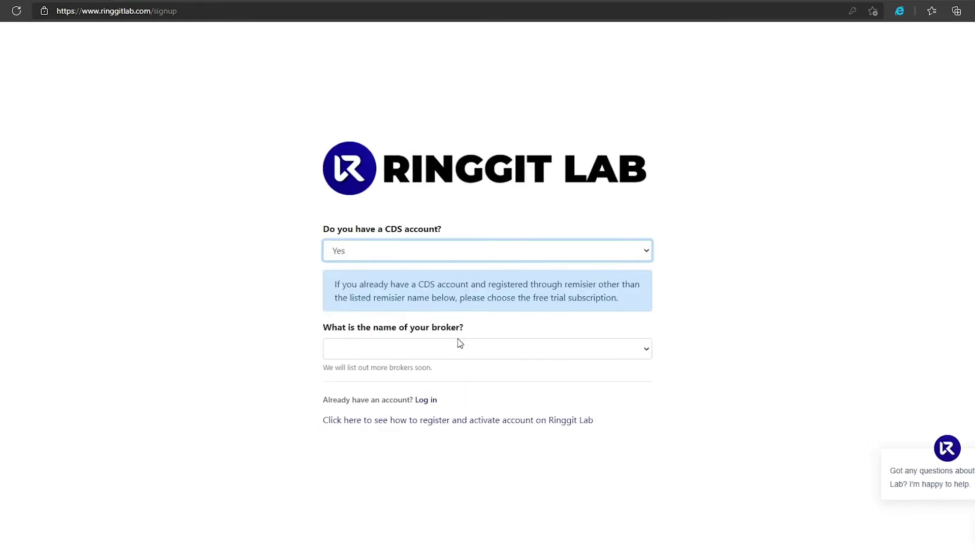
{"action": "left_click", "coordinate": [467, 349]}
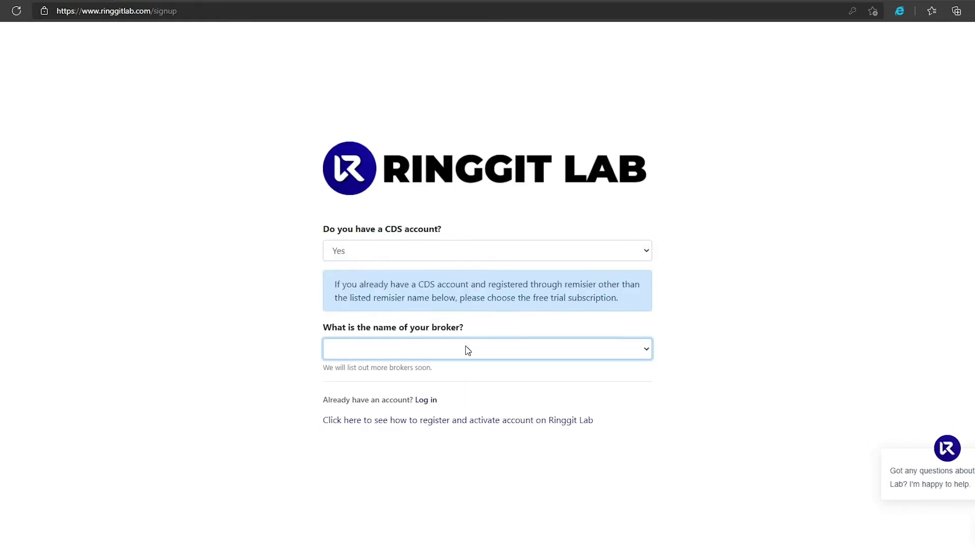
{"action": "left_click", "coordinate": [463, 384]}
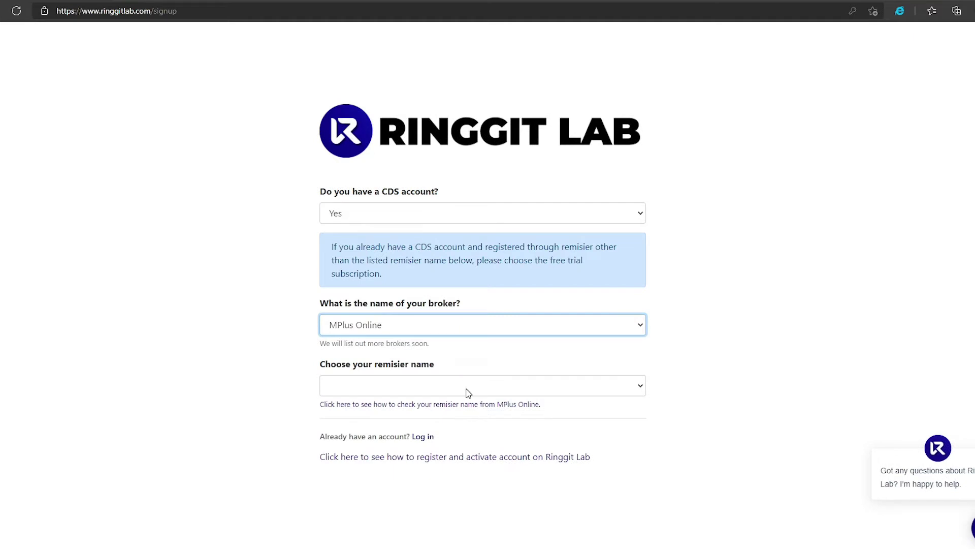
{"action": "left_click", "coordinate": [468, 392]}
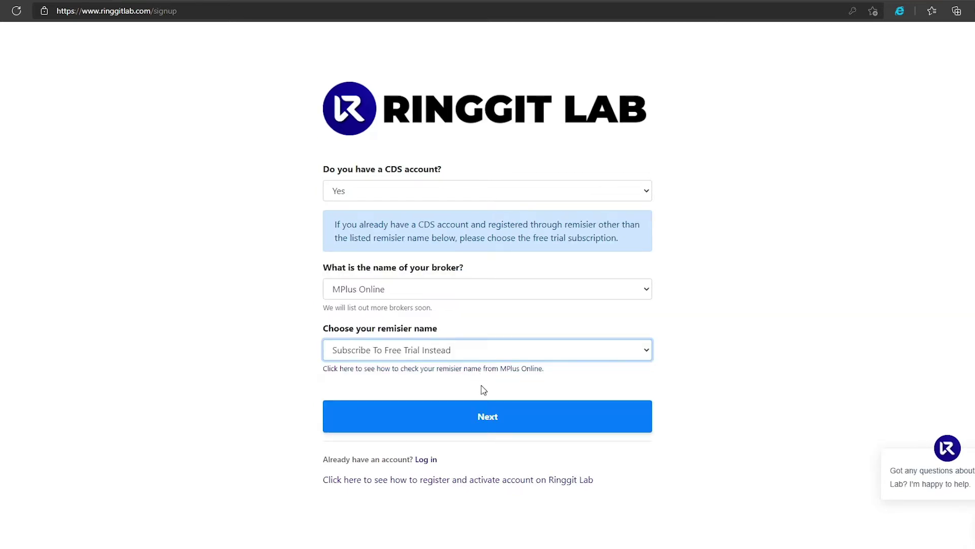
{"action": "left_click", "coordinate": [494, 420]}
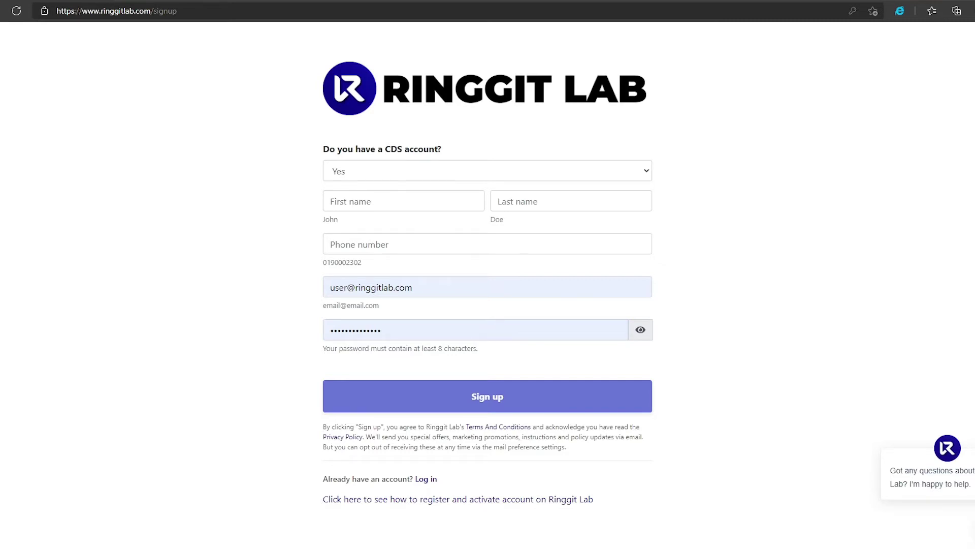
{"action": "left_click", "coordinate": [502, 397]}
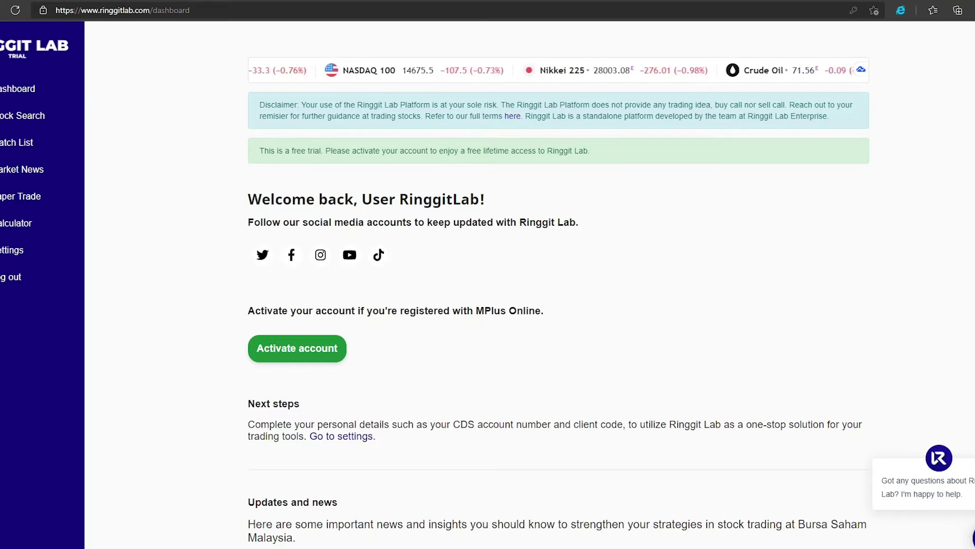
Step: Expand the MPlus Online activation form that asks for a remisier name
{"action": "left_click", "coordinate": [286, 359]}
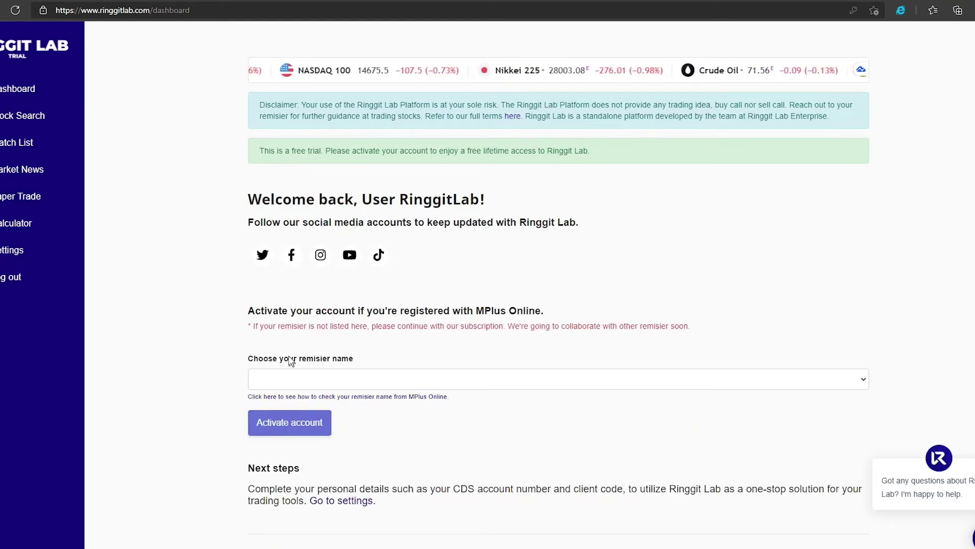
{"action": "scroll", "coordinate": [291, 361], "scroll_direction": "down", "scroll_amount": 3}
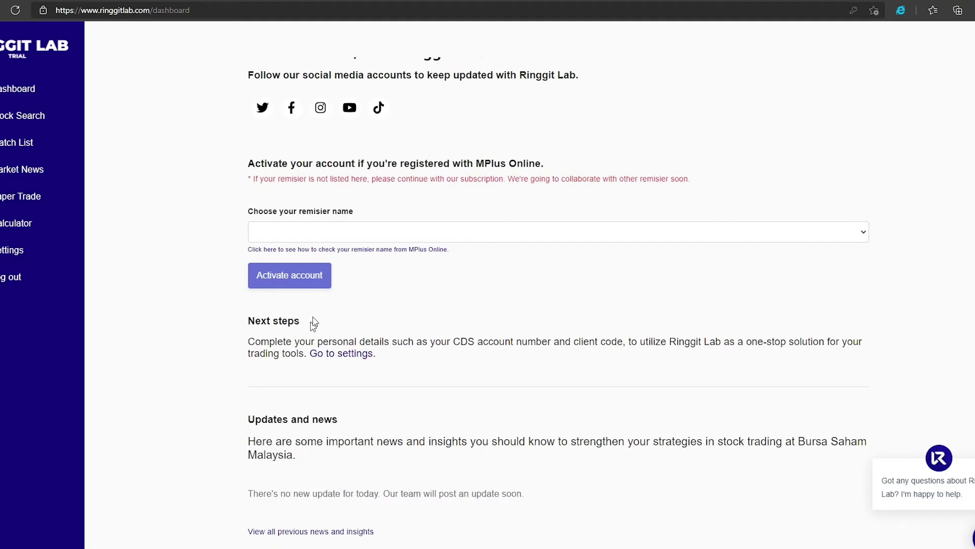
Step: Enter the client code, attach the My Profile screenshot, and submit the activation request
{"action": "left_click", "coordinate": [327, 275]}
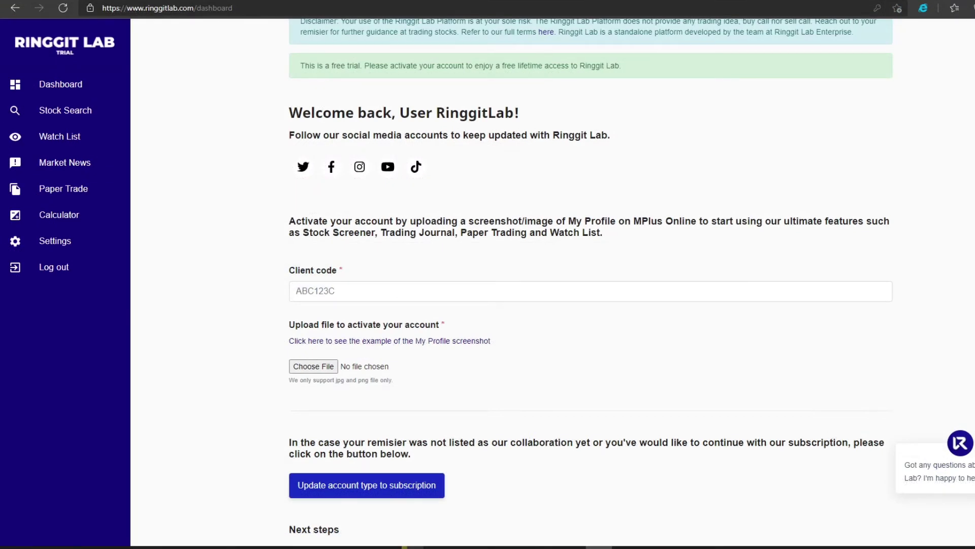
{"action": "left_click", "coordinate": [591, 291]}
{"action": "type", "text": "ABC123C"}
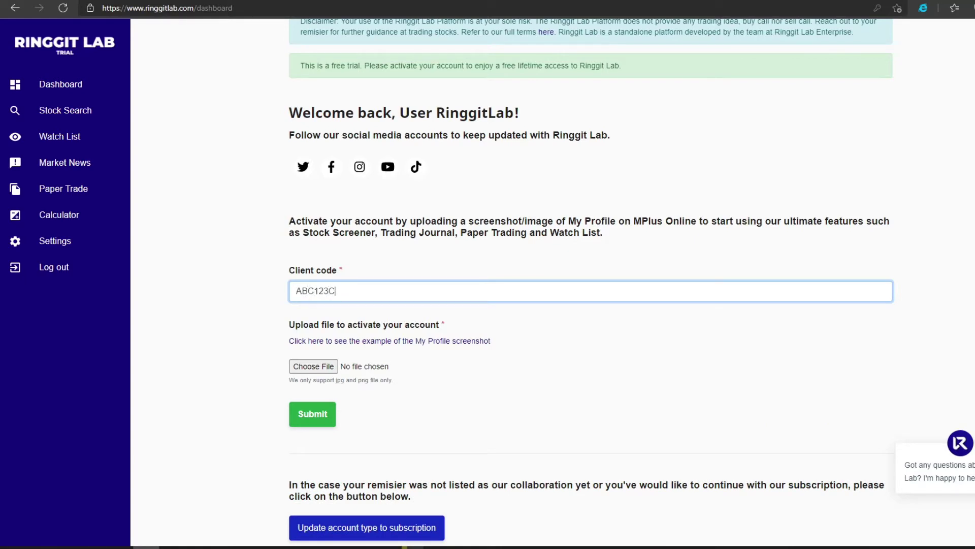
{"action": "left_click", "coordinate": [325, 369]}
{"action": "left_click", "coordinate": [246, 231]}
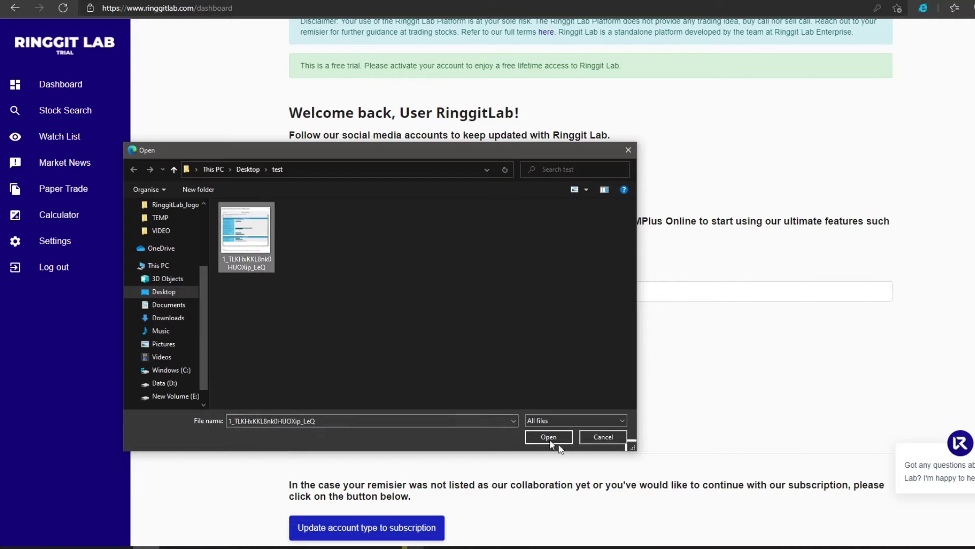
{"action": "left_click", "coordinate": [567, 434]}
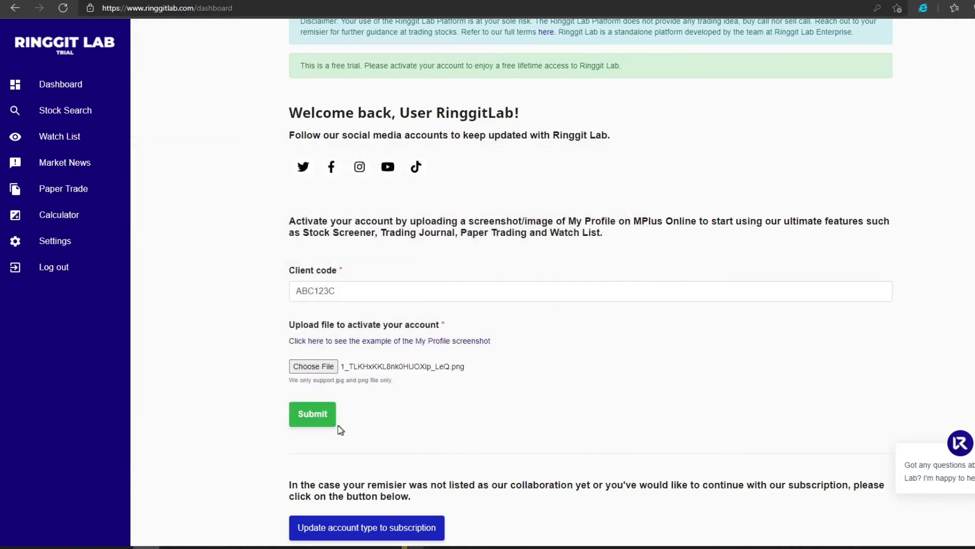
{"action": "left_click", "coordinate": [327, 419]}
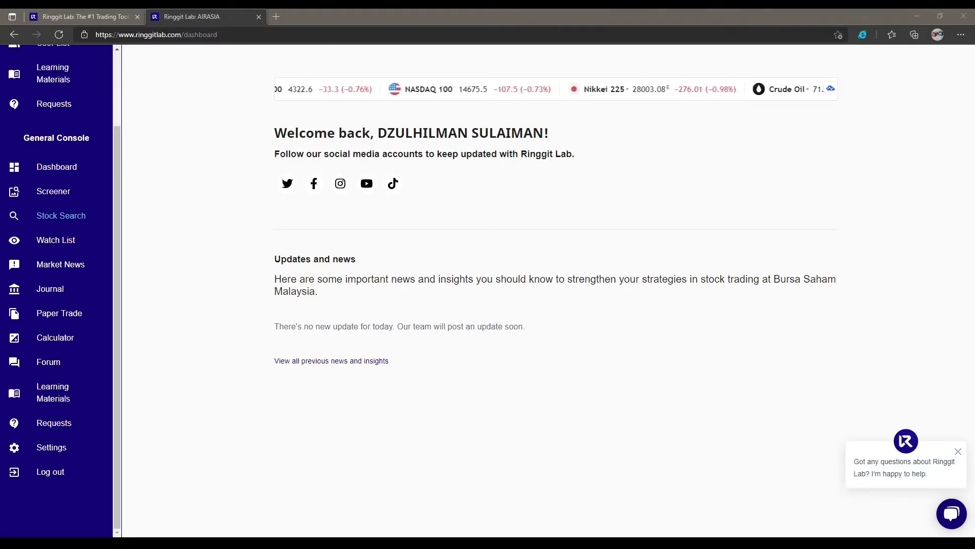
Step: Search Stock Search for 'AIRA' to reach the AIRASIA GROUP BERHAD stock page
{"action": "left_click", "coordinate": [76, 216]}
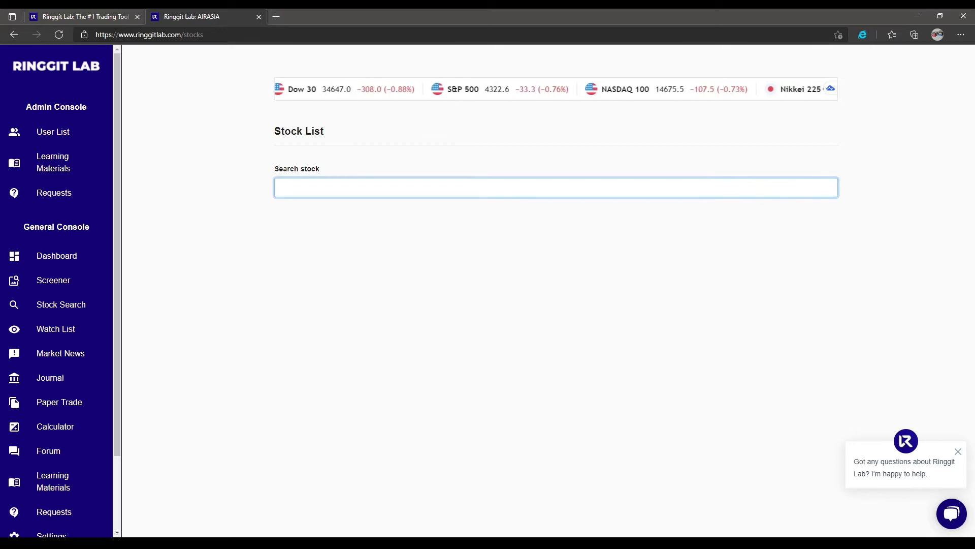
{"action": "type", "text": "AIRA"}
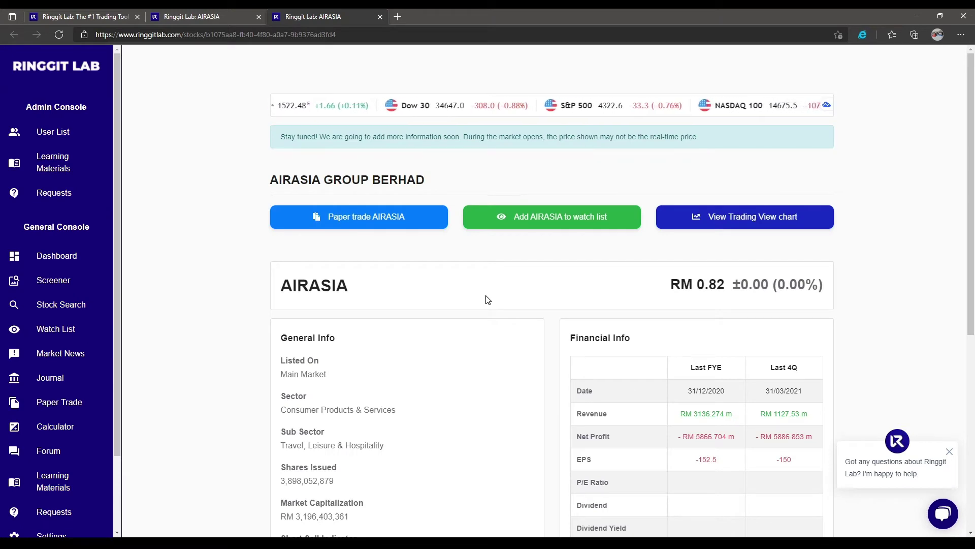
Step: Preview and dismiss the Paper trade and watch-list dialogs, then open AIRASIA's TradingView chart and come back
{"action": "left_click", "coordinate": [400, 228]}
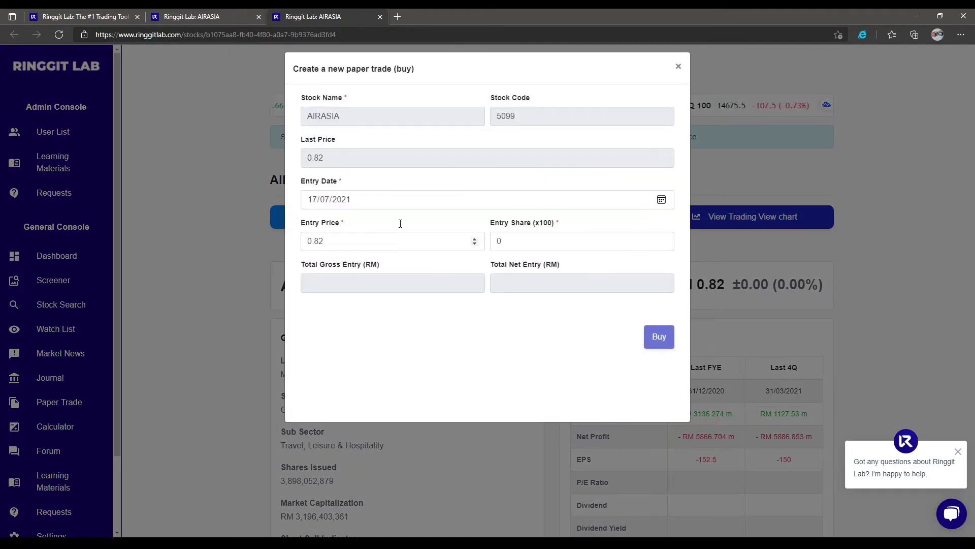
{"action": "left_click", "coordinate": [676, 75]}
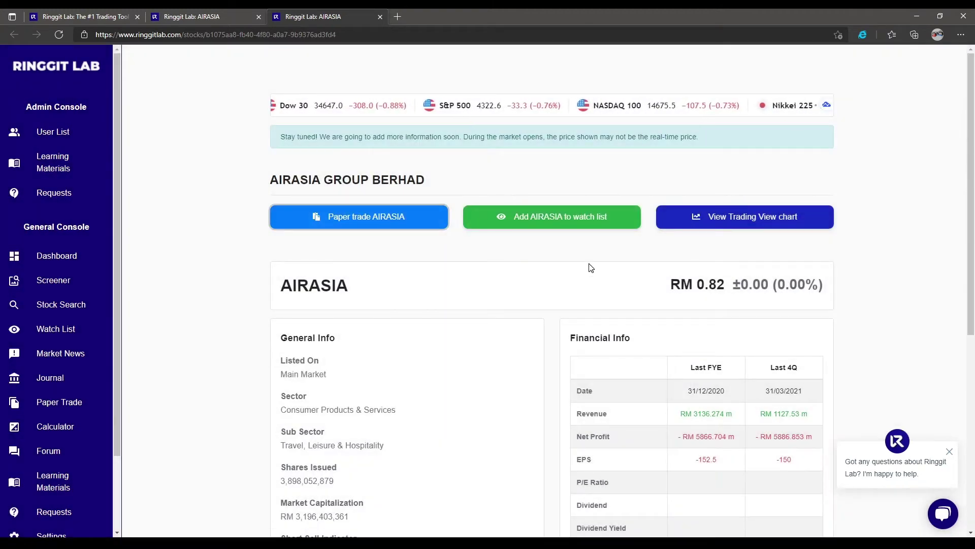
{"action": "left_click", "coordinate": [547, 228]}
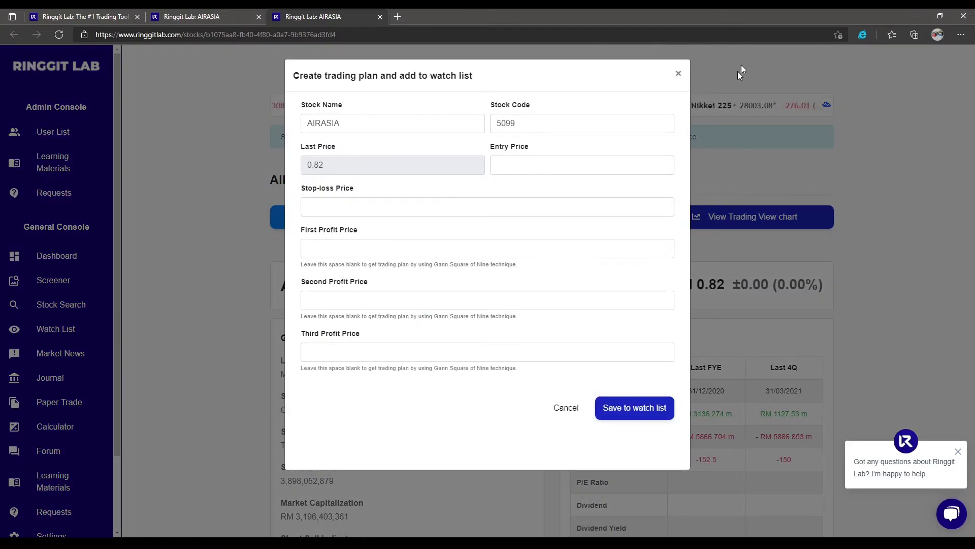
{"action": "left_click", "coordinate": [677, 74]}
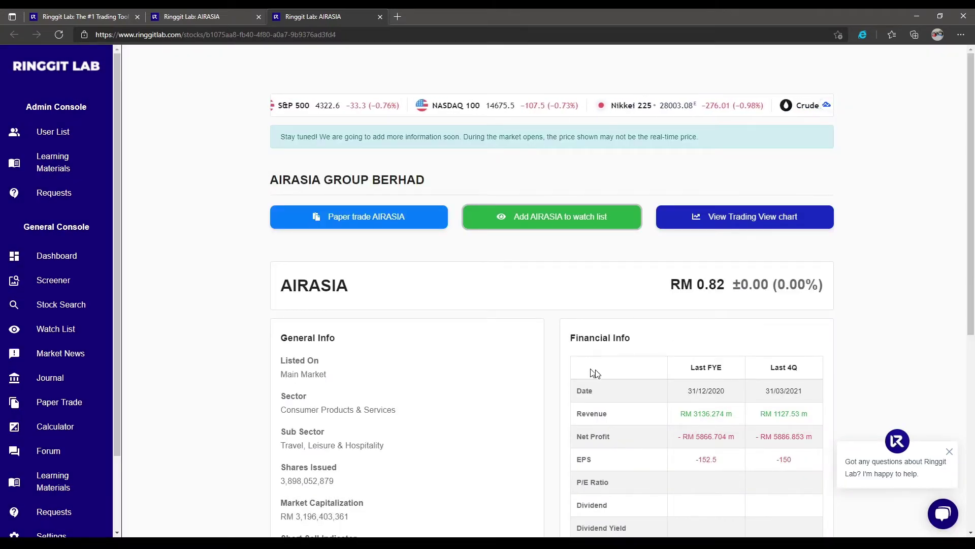
{"action": "left_click", "coordinate": [756, 218]}
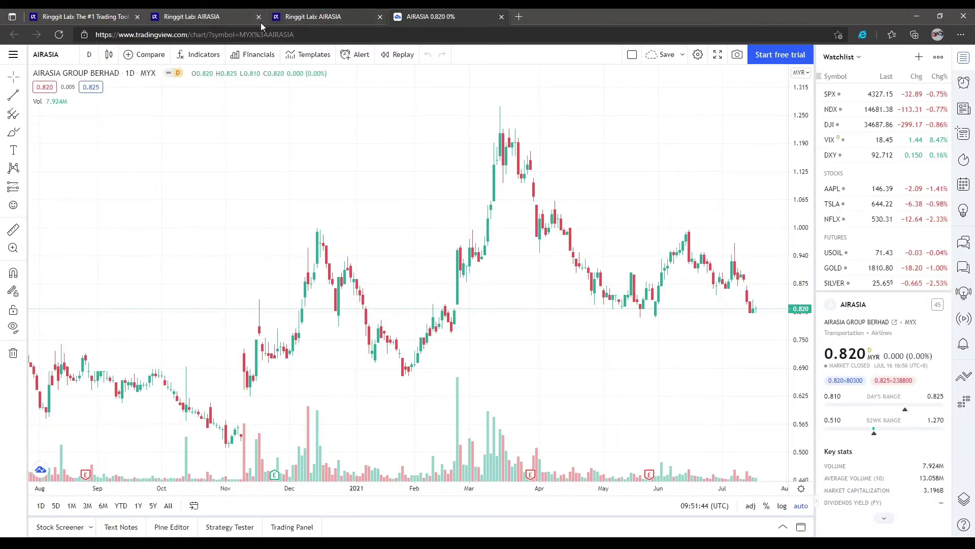
{"action": "left_click", "coordinate": [302, 22]}
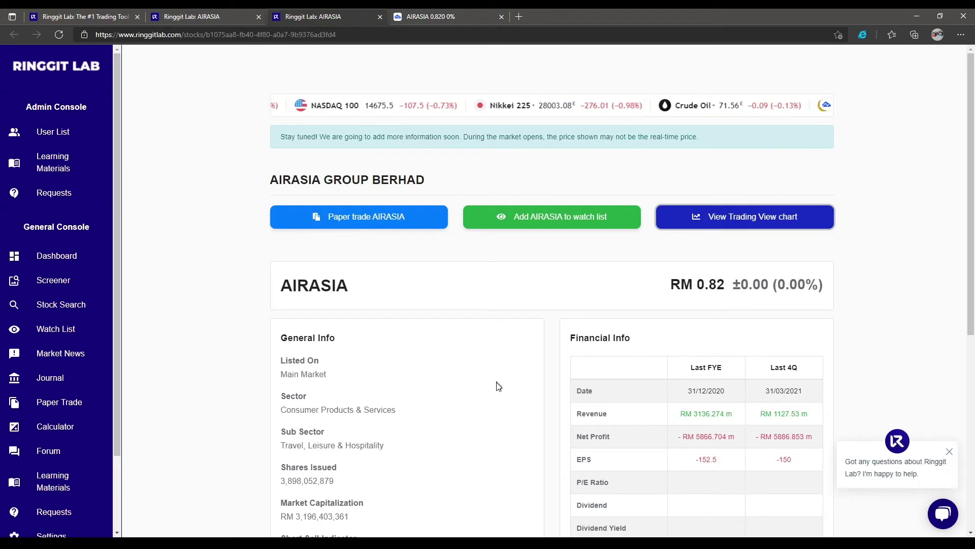
Step: Expand all of AIRASIA's Ringgit Lab Stock Screener histories and scroll through them
{"action": "scroll", "coordinate": [498, 386], "scroll_direction": "down", "scroll_amount": 1}
{"action": "scroll", "coordinate": [497, 386], "scroll_direction": "down", "scroll_amount": 1}
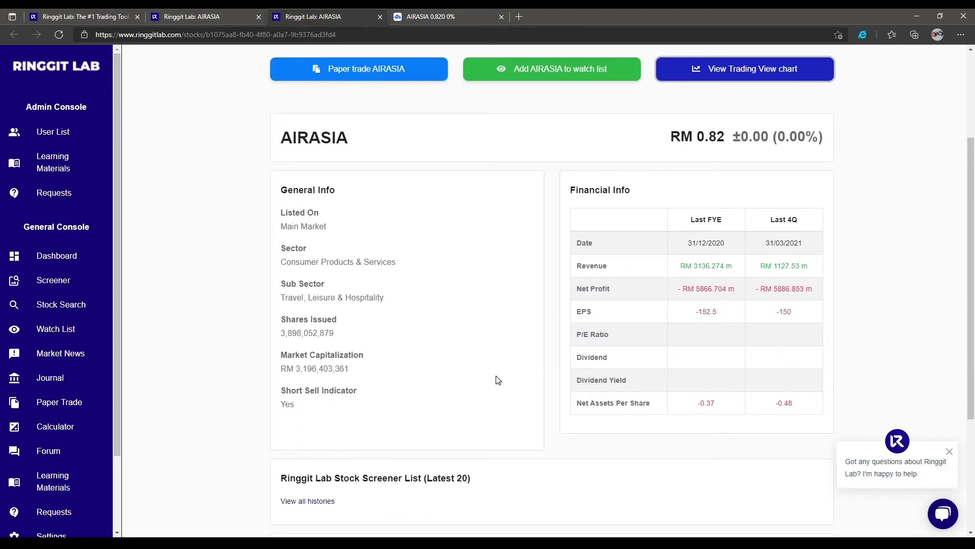
{"action": "scroll", "coordinate": [498, 380], "scroll_direction": "down", "scroll_amount": 1}
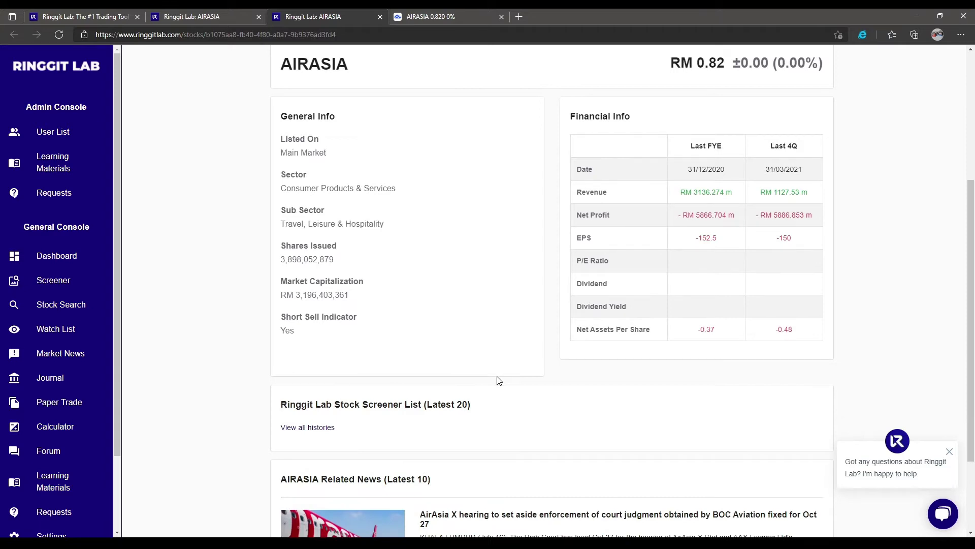
{"action": "left_click", "coordinate": [322, 427]}
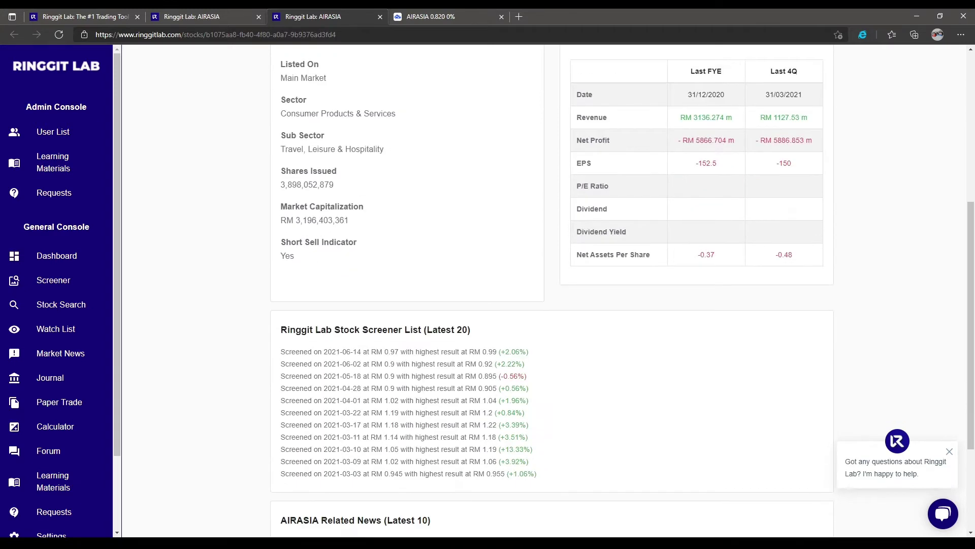
{"action": "scroll", "coordinate": [377, 317], "scroll_direction": "down", "scroll_amount": 1}
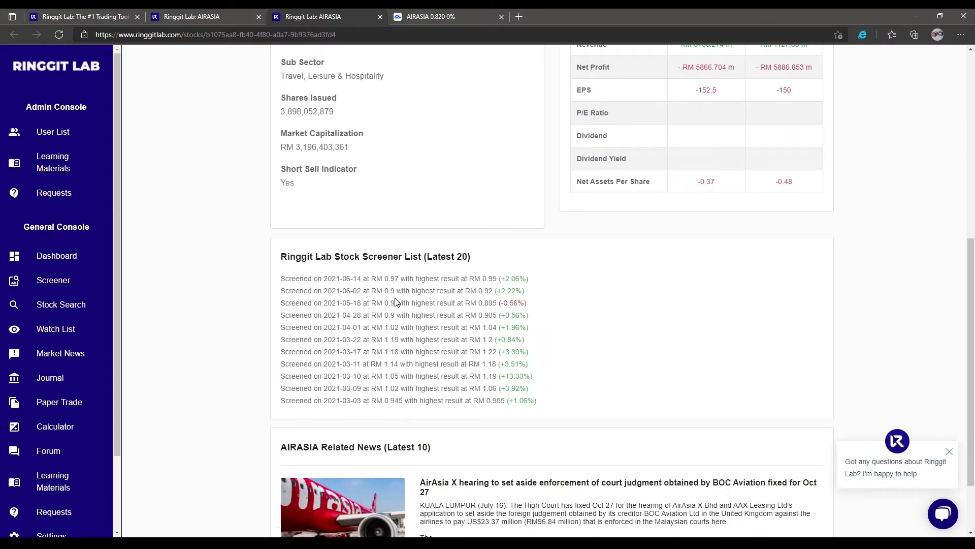
{"action": "scroll", "coordinate": [397, 303], "scroll_direction": "down", "scroll_amount": 1}
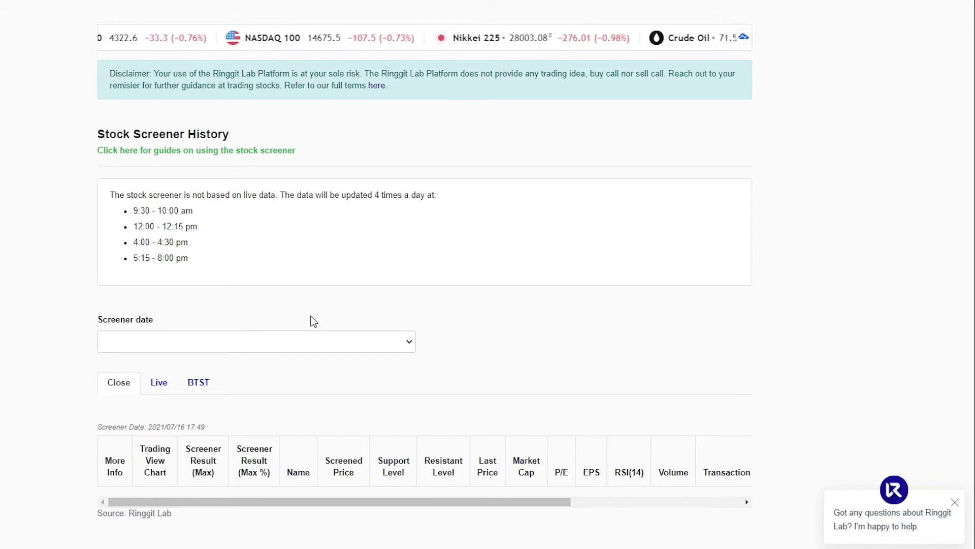
Step: Pick the 2021-07-16 screener date and scroll through its results
{"action": "left_click", "coordinate": [281, 344]}
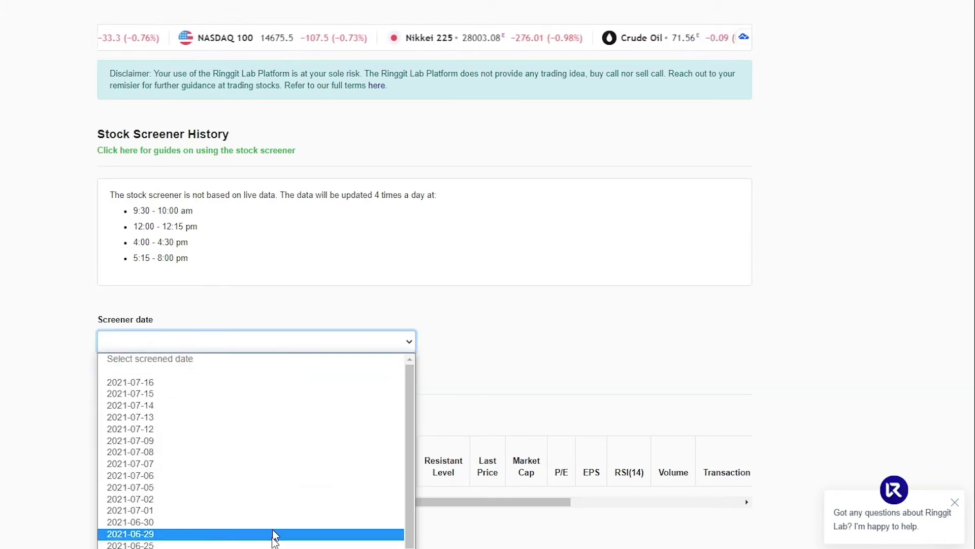
{"action": "left_click", "coordinate": [265, 382]}
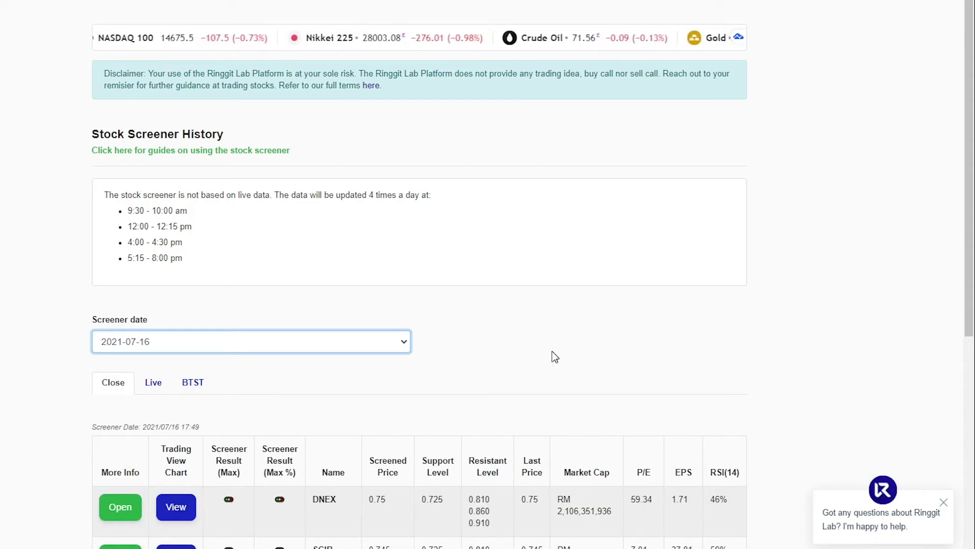
{"action": "scroll", "coordinate": [555, 356], "scroll_direction": "down", "scroll_amount": 4}
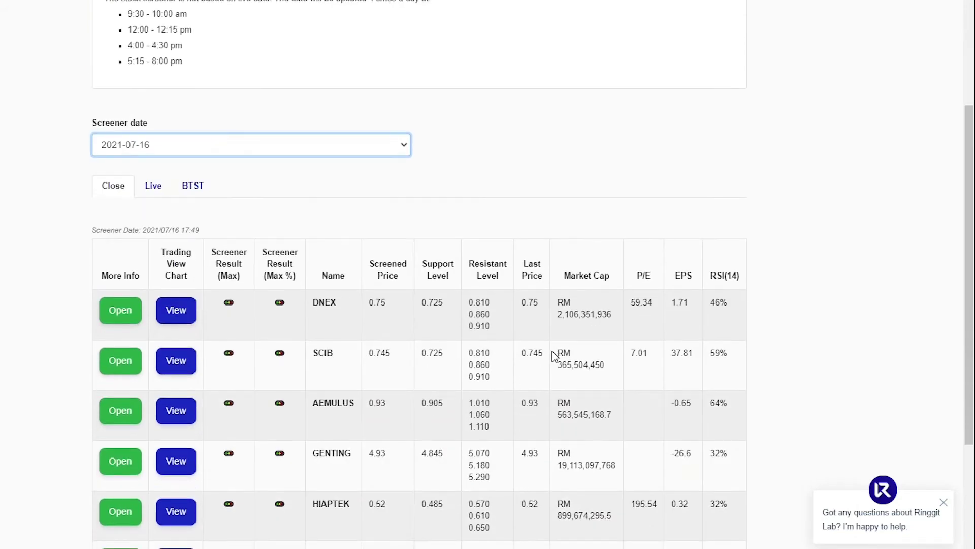
{"action": "scroll", "coordinate": [555, 356], "scroll_direction": "down", "scroll_amount": 3}
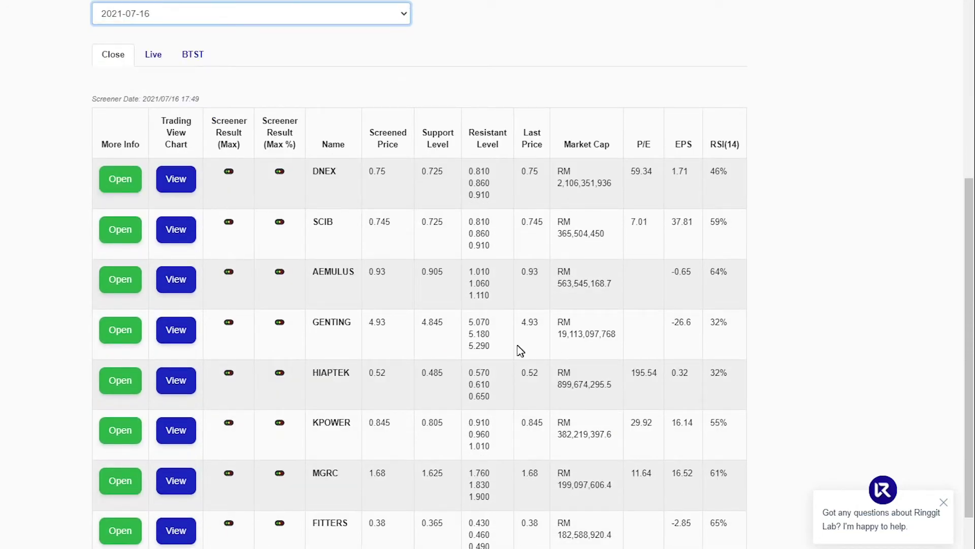
Step: Switch through the Live, BTST and Close screener tabs, scrolling the Close results table
{"action": "left_click", "coordinate": [153, 54]}
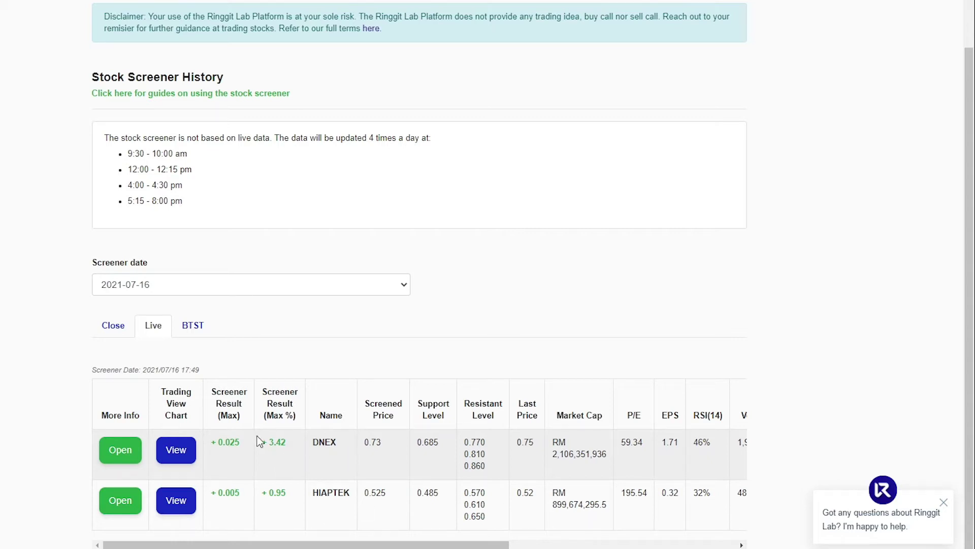
{"action": "left_click", "coordinate": [191, 328]}
{"action": "scroll", "coordinate": [192, 325], "scroll_direction": "down", "scroll_amount": 2}
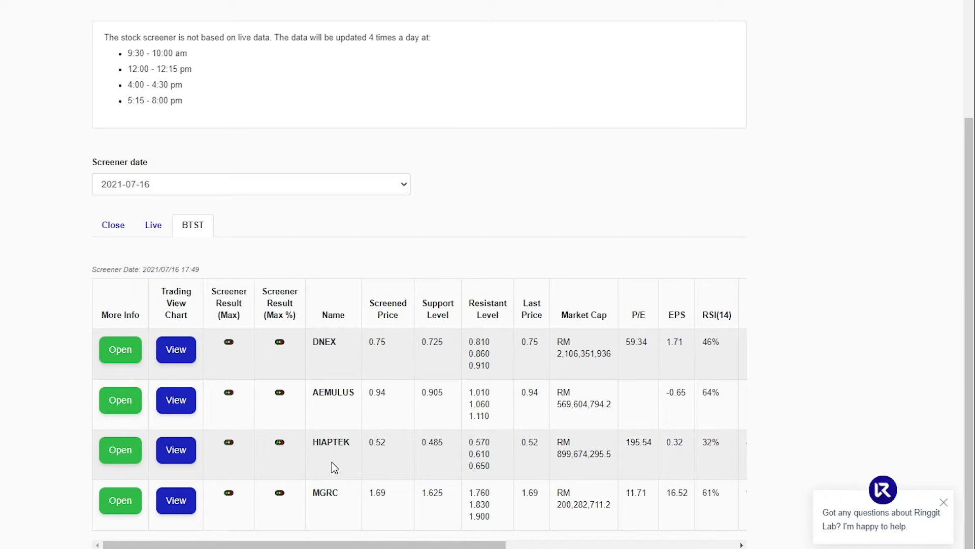
{"action": "left_click", "coordinate": [121, 229]}
{"action": "scroll", "coordinate": [121, 231], "scroll_direction": "down", "scroll_amount": 3}
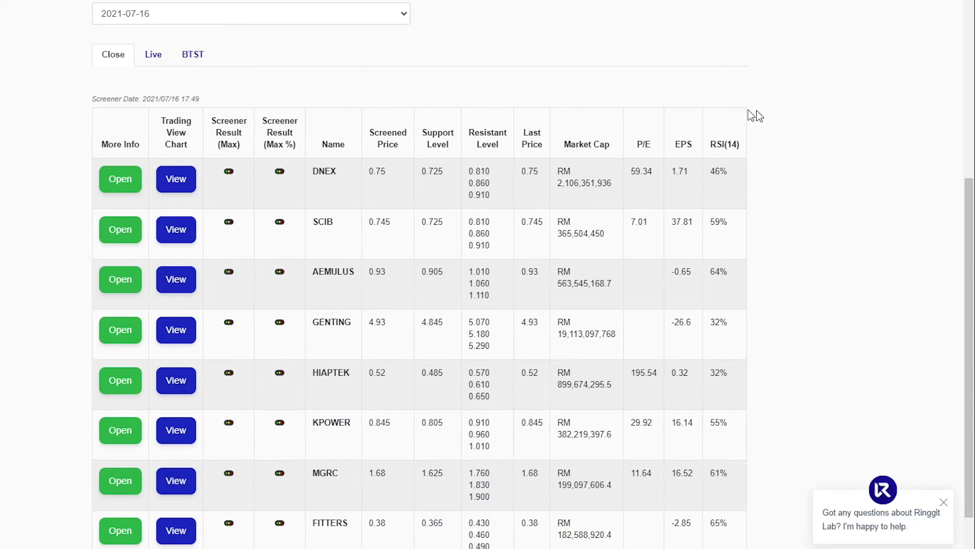
{"action": "scroll", "coordinate": [481, 301], "scroll_direction": "down", "scroll_amount": 3}
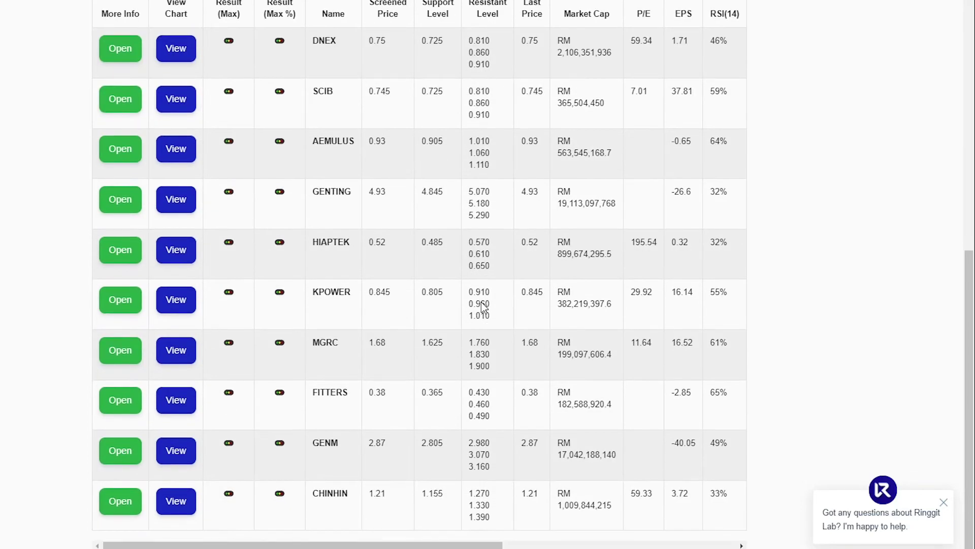
{"action": "scroll", "coordinate": [480, 302], "scroll_direction": "up", "scroll_amount": 5}
{"action": "scroll", "coordinate": [482, 307], "scroll_direction": "down", "scroll_amount": 5}
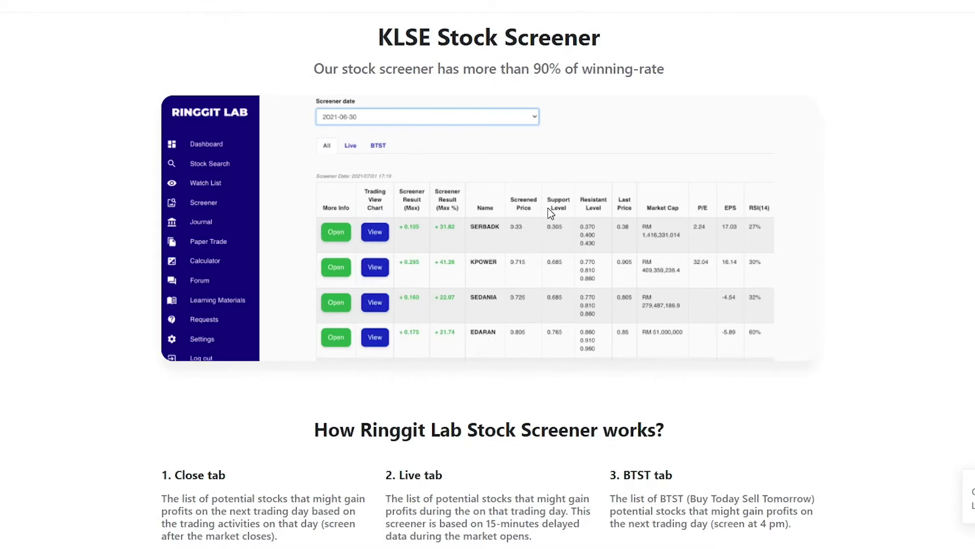
Step: Scroll the KLSE Stock Screener page down to its Explanations section
{"action": "scroll", "coordinate": [627, 239], "scroll_direction": "down", "scroll_amount": 6}
{"action": "scroll", "coordinate": [627, 260], "scroll_direction": "down", "scroll_amount": 13}
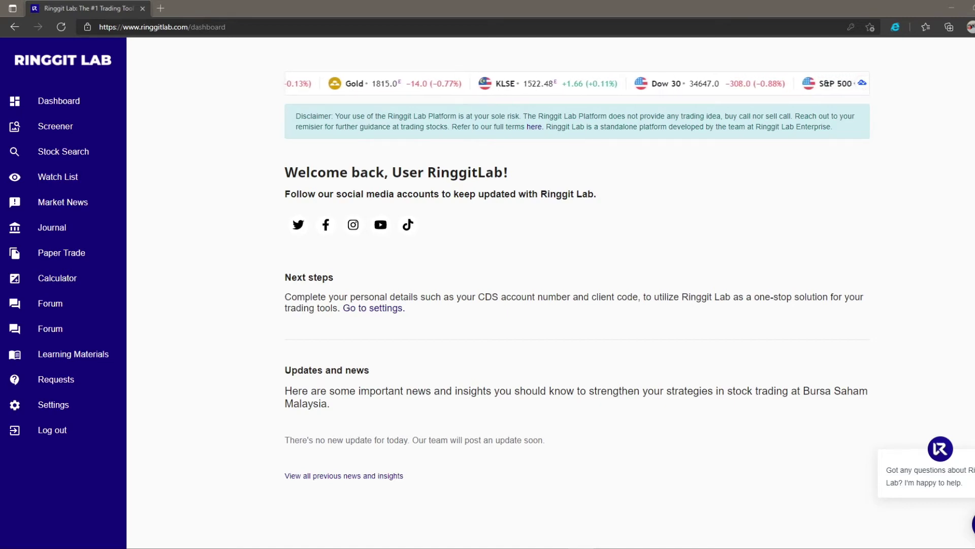
Step: Go to the Request & Inquiry page from the sidebar's Requests link
{"action": "left_click", "coordinate": [65, 382]}
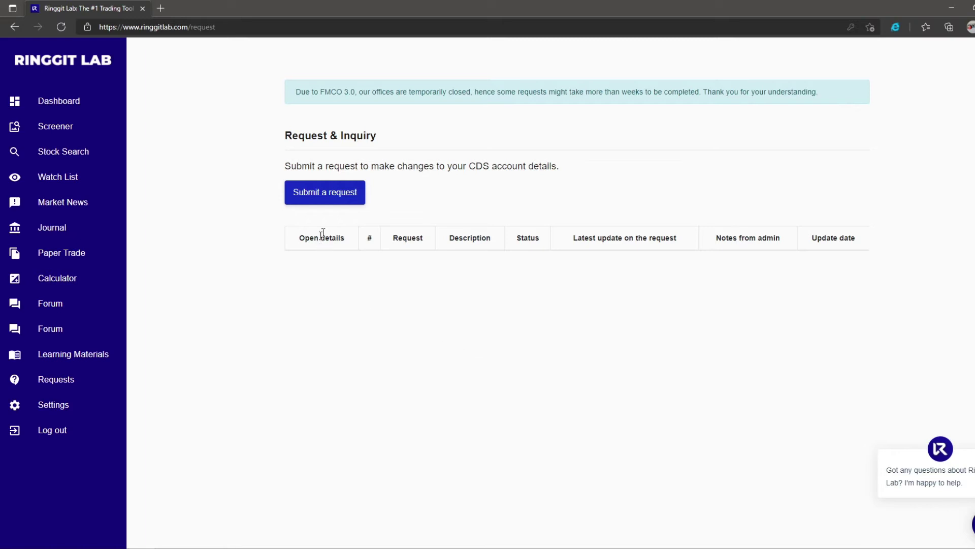
Step: Start a new request and step through the full name, client code, IC number and phone fields
{"action": "left_click", "coordinate": [336, 206]}
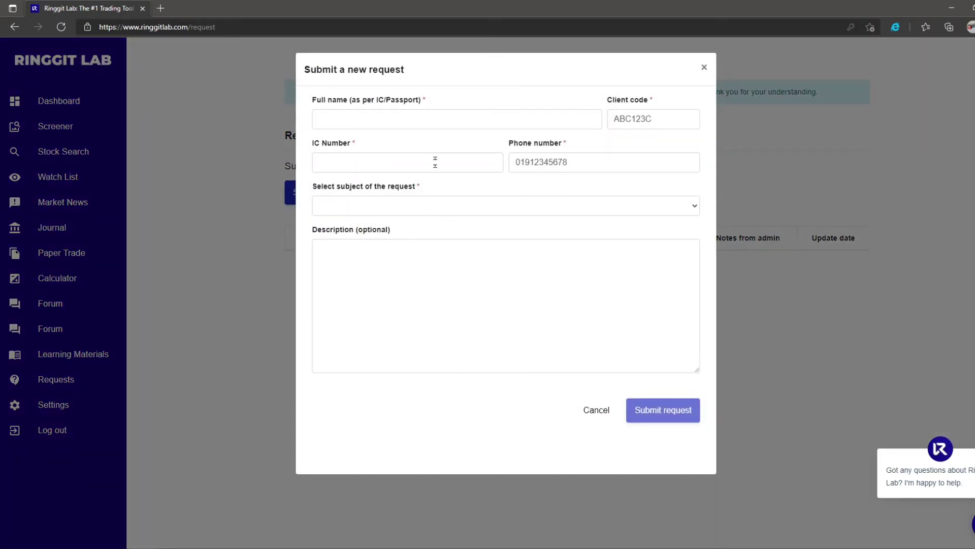
{"action": "left_click", "coordinate": [453, 126]}
{"action": "left_click", "coordinate": [635, 120]}
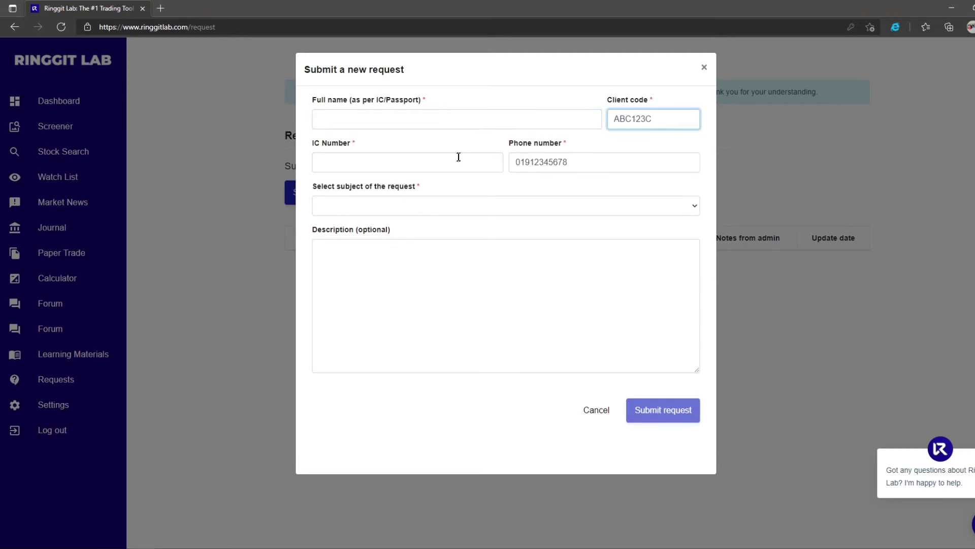
{"action": "left_click", "coordinate": [316, 162]}
{"action": "left_click", "coordinate": [547, 163]}
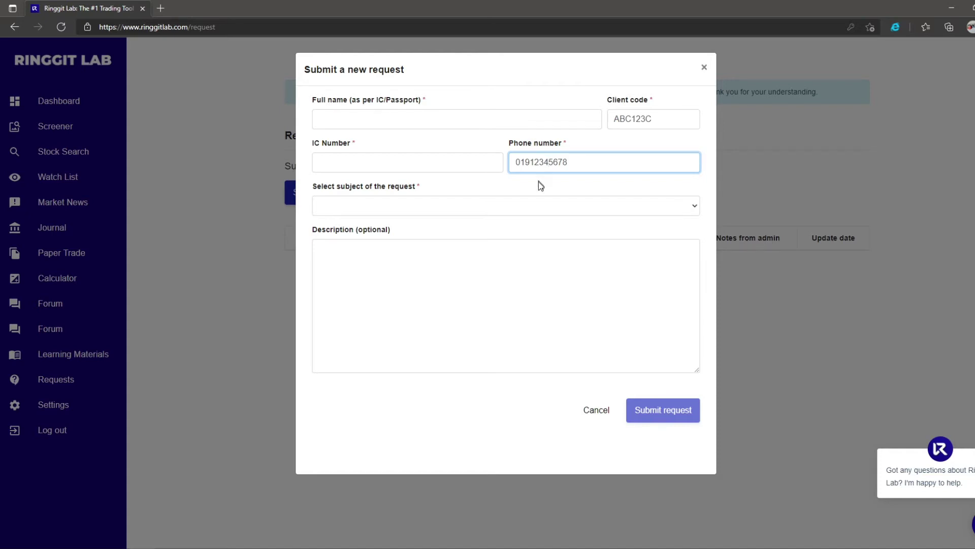
Step: Set the request subject to Others and move into the Description field
{"action": "left_click", "coordinate": [491, 209]}
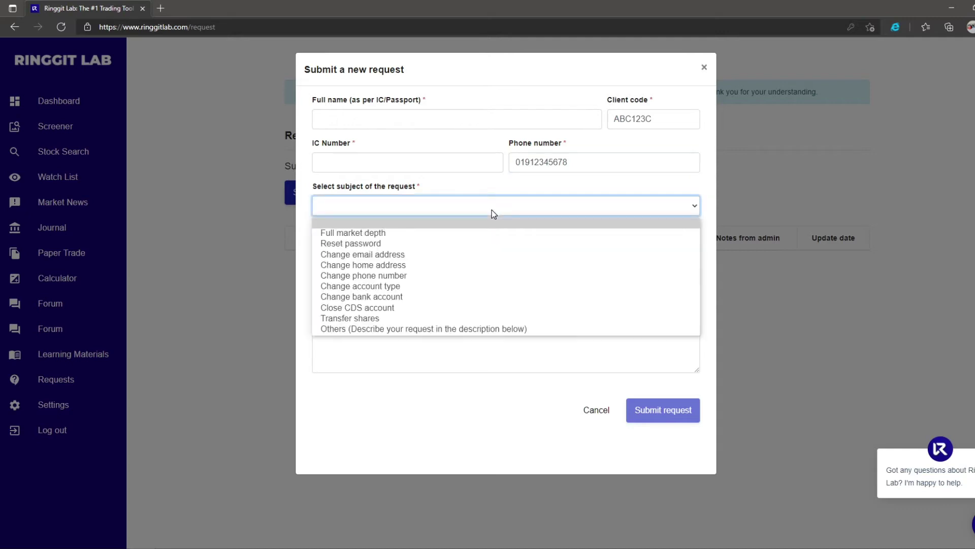
{"action": "left_click", "coordinate": [489, 329]}
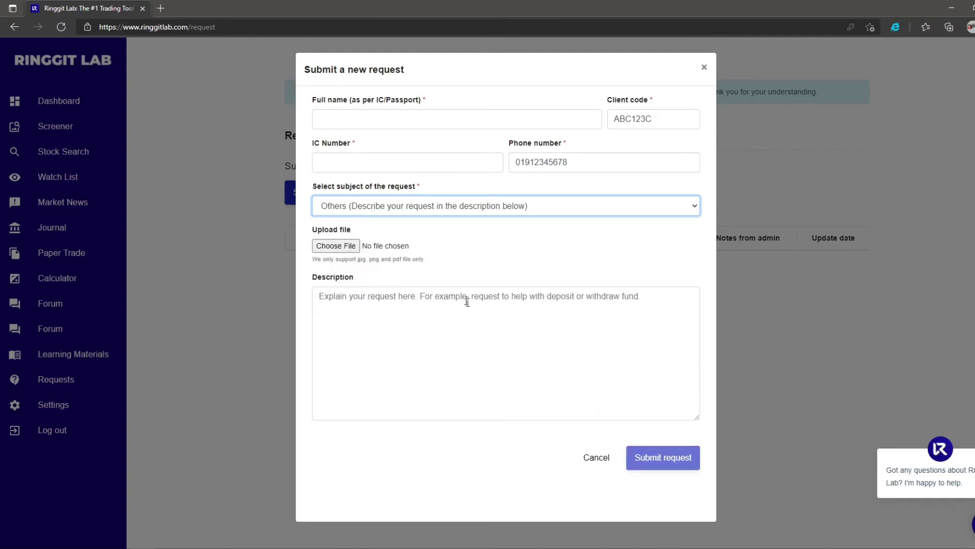
{"action": "left_click", "coordinate": [439, 310]}
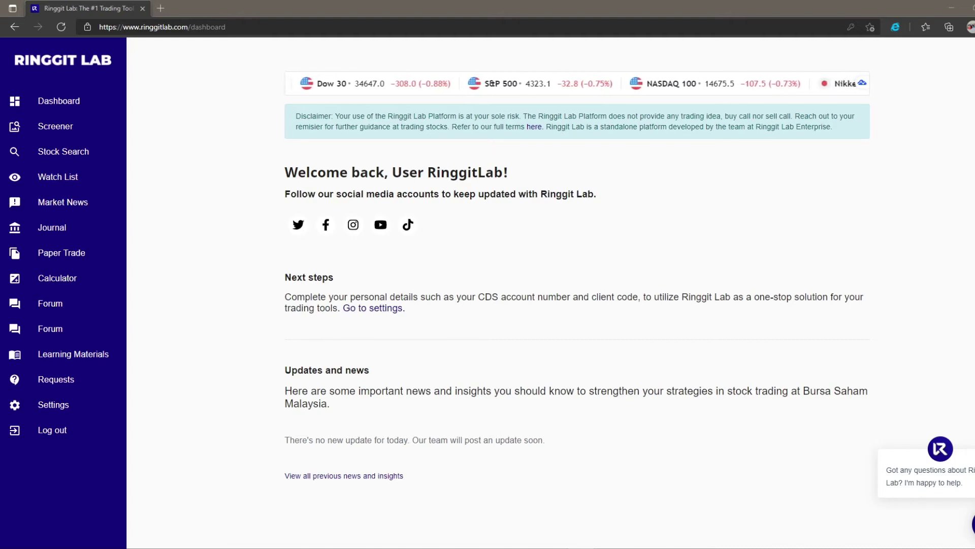
Step: Open the Trading Journal and cancel the capital edit, keeping deposited capital at RM 50000
{"action": "left_click", "coordinate": [62, 236]}
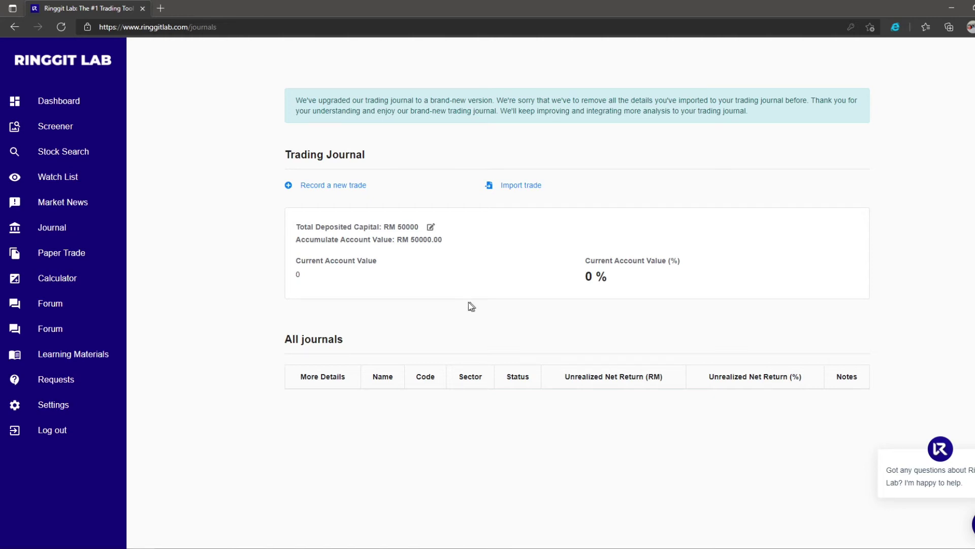
{"action": "left_click", "coordinate": [431, 227]}
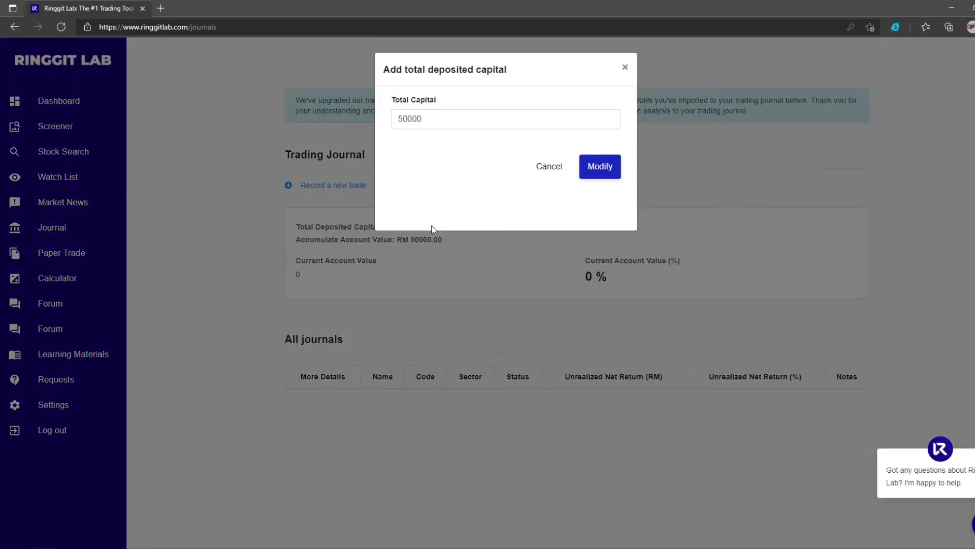
{"action": "left_click", "coordinate": [624, 67]}
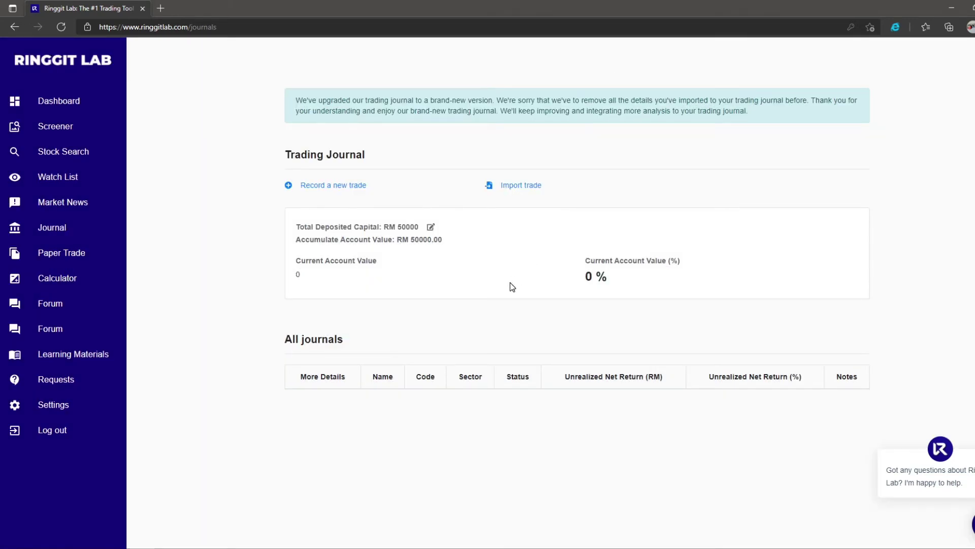
Step: Start a new journal trade entry with JFTECH as the stock
{"action": "left_click", "coordinate": [345, 187]}
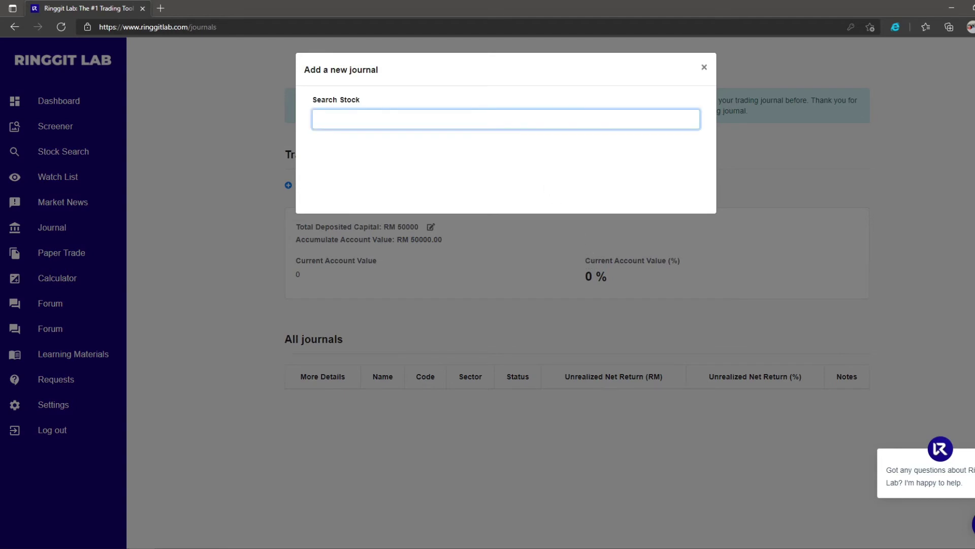
{"action": "type", "text": "JFT"}
{"action": "left_click", "coordinate": [457, 165]}
{"action": "left_click", "coordinate": [463, 200]}
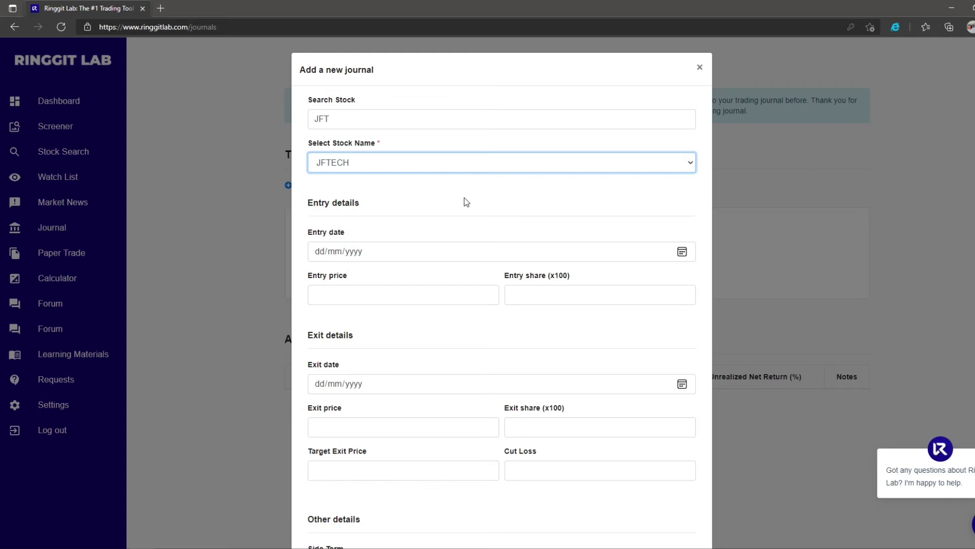
Step: Browse the Trading Strategy and Mistake lists, then close the entry without saving
{"action": "scroll", "coordinate": [548, 254], "scroll_direction": "down", "scroll_amount": 2}
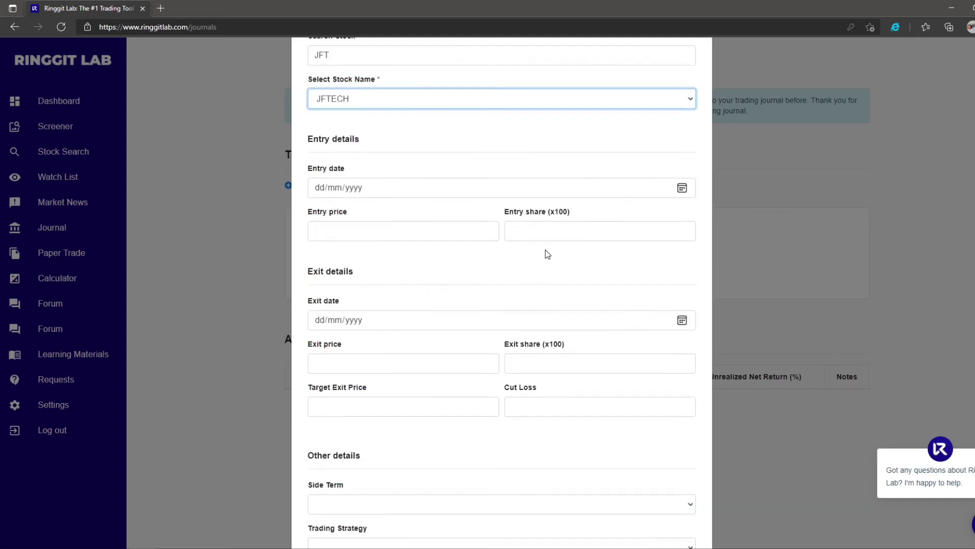
{"action": "scroll", "coordinate": [547, 254], "scroll_direction": "down", "scroll_amount": 2}
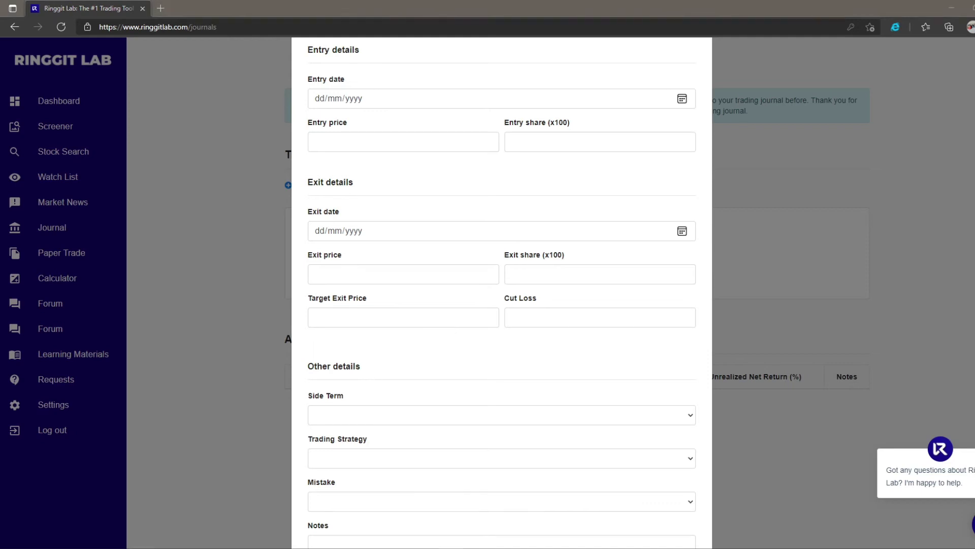
{"action": "scroll", "coordinate": [460, 388], "scroll_direction": "down", "scroll_amount": 2}
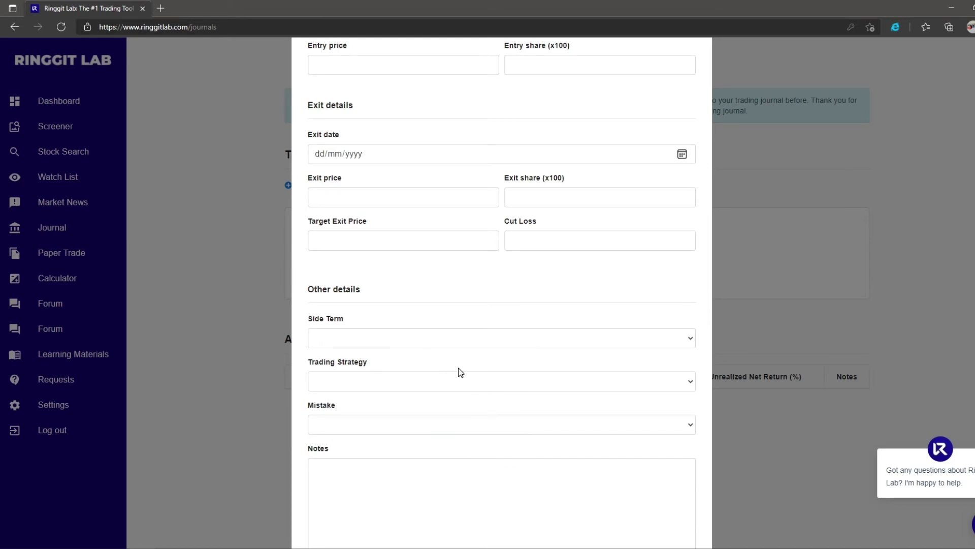
{"action": "left_click", "coordinate": [480, 396]}
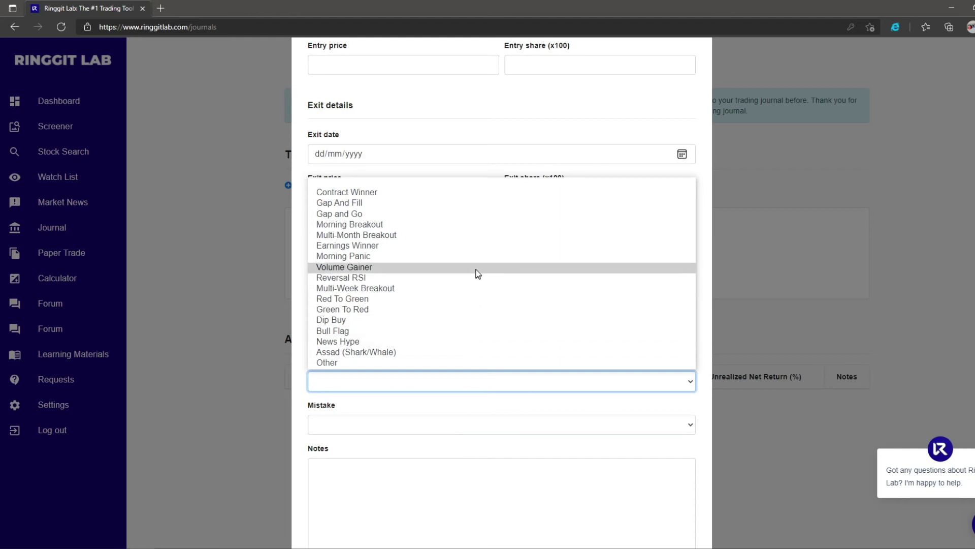
{"action": "left_click", "coordinate": [478, 425]}
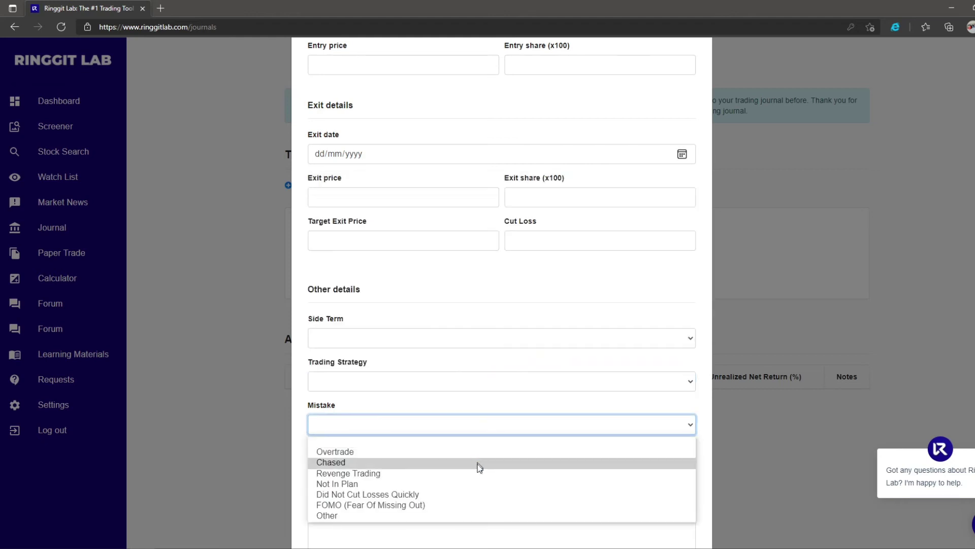
{"action": "left_click", "coordinate": [483, 424]}
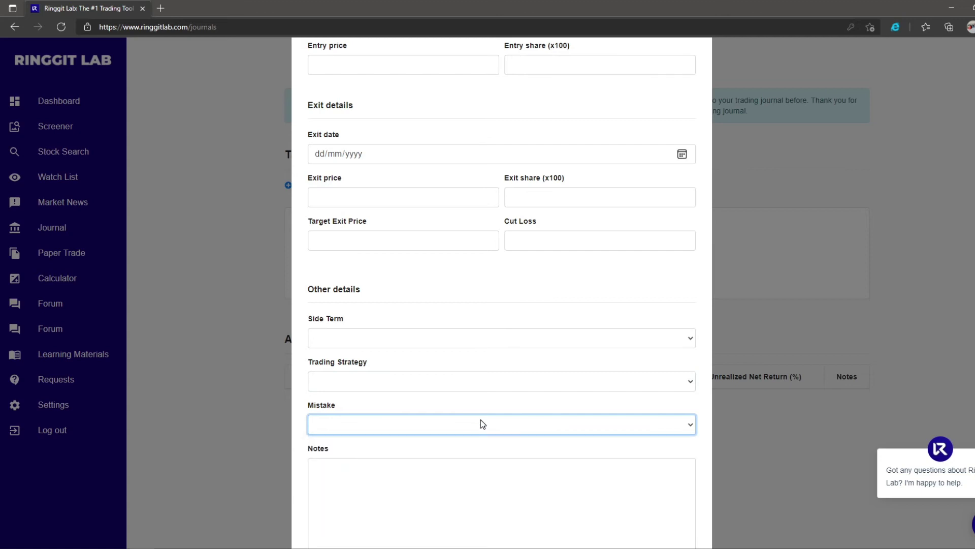
{"action": "left_click", "coordinate": [776, 434]}
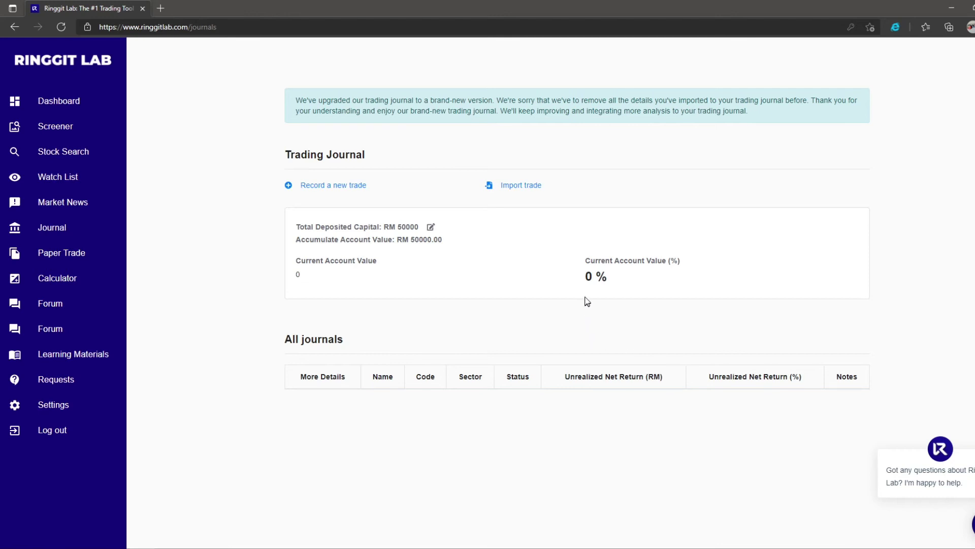
Step: Read through the Import trades from MPlus instructions without pasting anything
{"action": "left_click", "coordinate": [535, 195]}
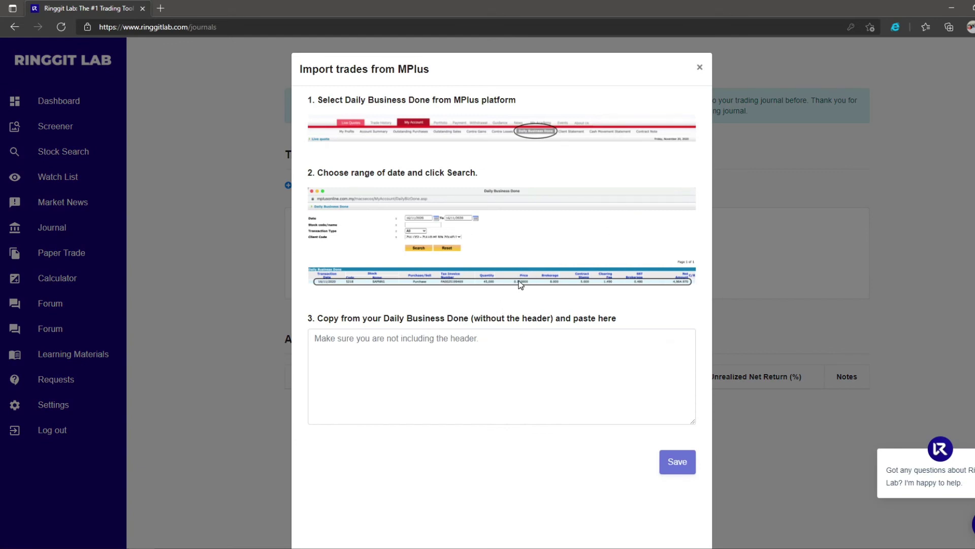
{"action": "scroll", "coordinate": [520, 281], "scroll_direction": "down", "scroll_amount": 1}
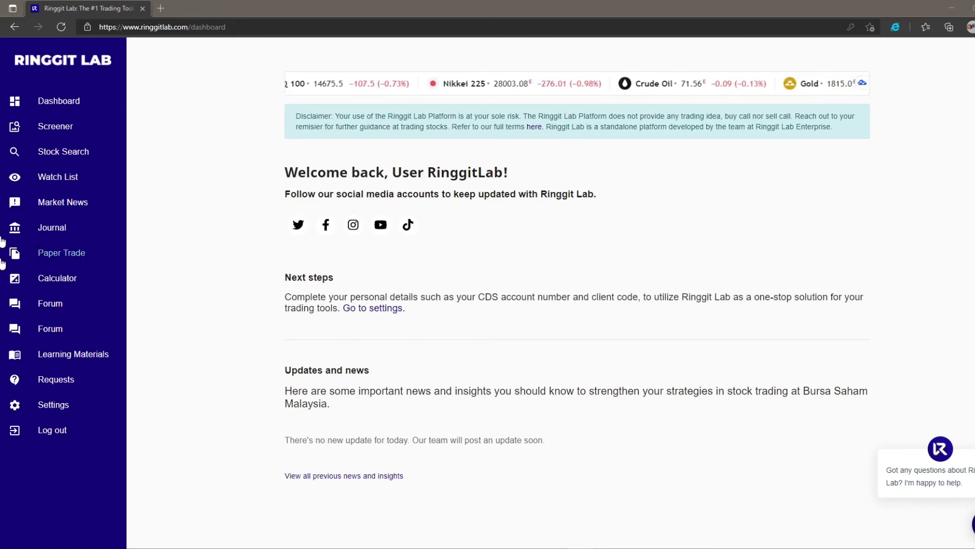
Step: On the Paper Trade page, start a new buy order for DATAPRP
{"action": "left_click", "coordinate": [62, 254]}
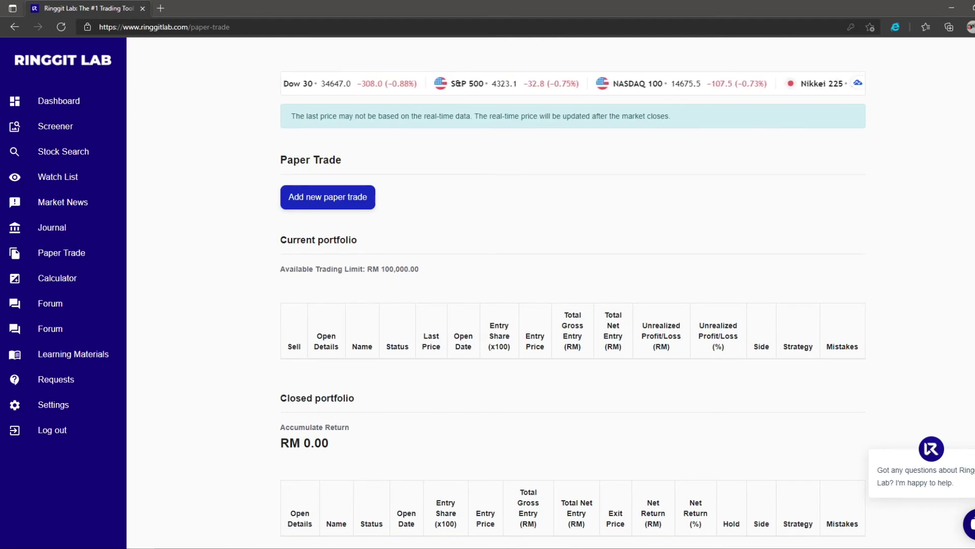
{"action": "scroll", "coordinate": [457, 340], "scroll_direction": "down", "scroll_amount": 1}
{"action": "scroll", "coordinate": [454, 338], "scroll_direction": "up", "scroll_amount": 1}
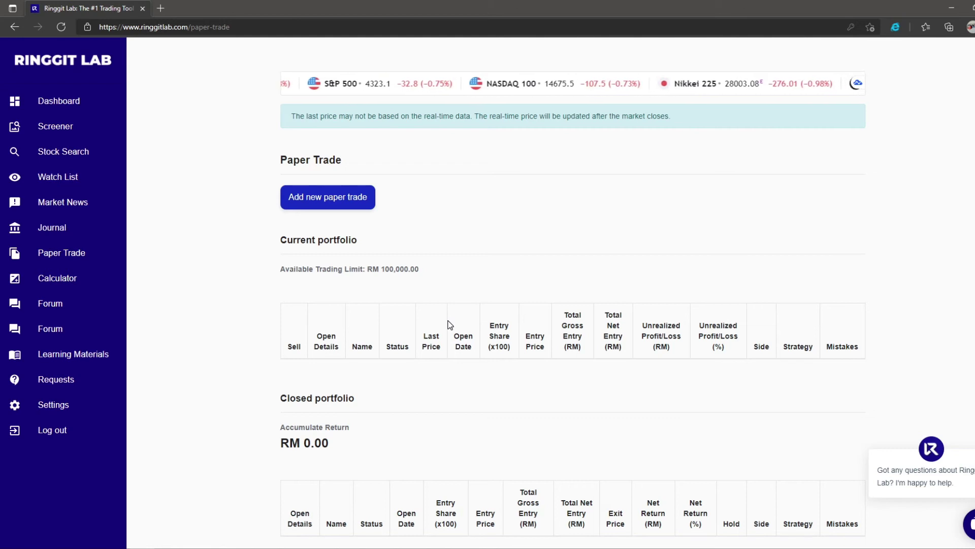
{"action": "scroll", "coordinate": [449, 325], "scroll_direction": "down", "scroll_amount": 1}
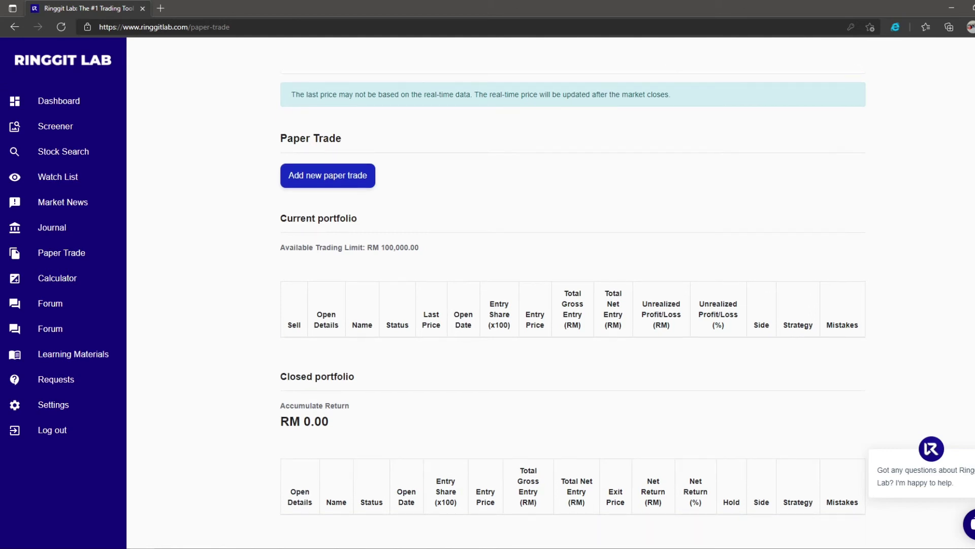
{"action": "scroll", "coordinate": [336, 322], "scroll_direction": "up", "scroll_amount": 1}
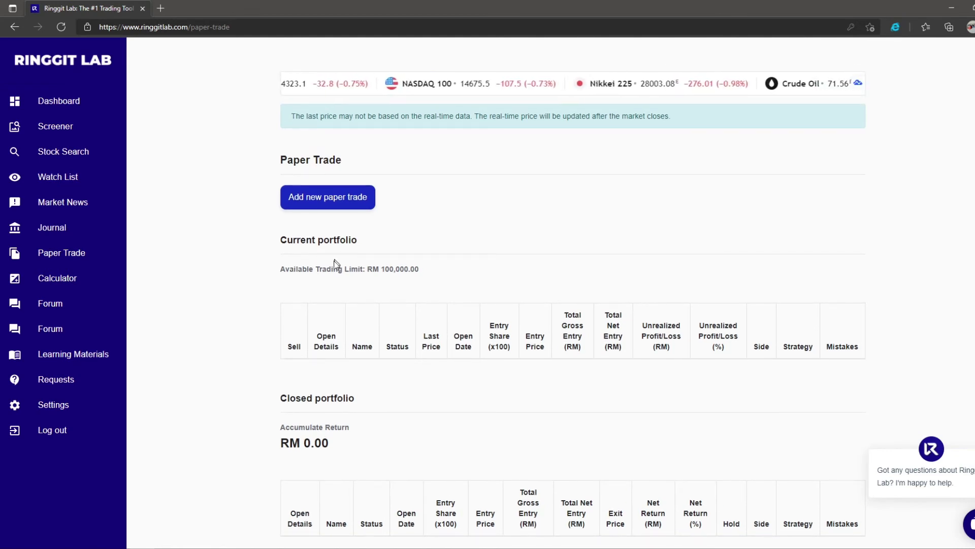
{"action": "left_click", "coordinate": [343, 206]}
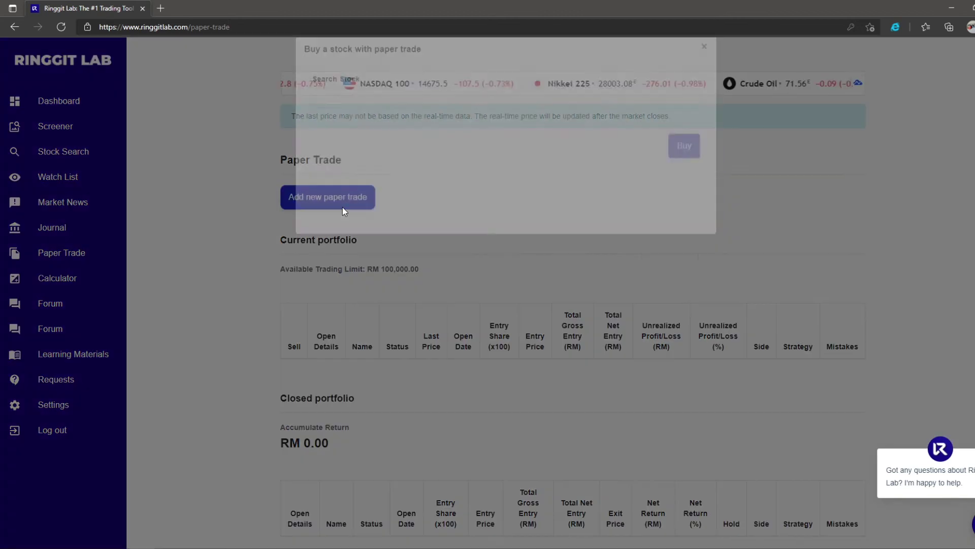
{"action": "left_click", "coordinate": [399, 115]}
{"action": "type", "text": "DATA"}
{"action": "left_click", "coordinate": [392, 160]}
{"action": "left_click", "coordinate": [376, 188]}
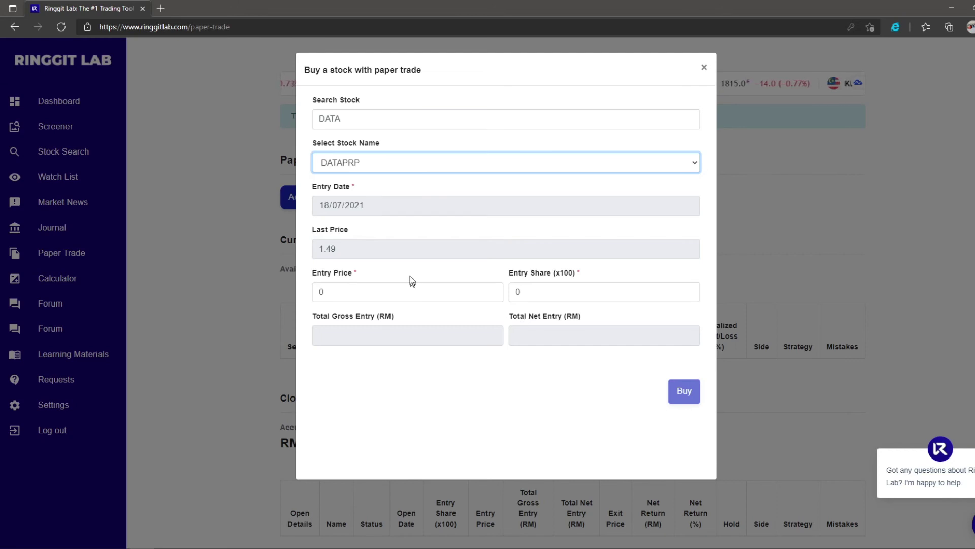
Step: Buy 100 shares at entry price 1.500, totalling RM 15,000.00
{"action": "left_click", "coordinate": [379, 289]}
{"action": "type", "text": "1.500"}
{"action": "key", "text": "Tab"}
{"action": "type", "text": "100"}
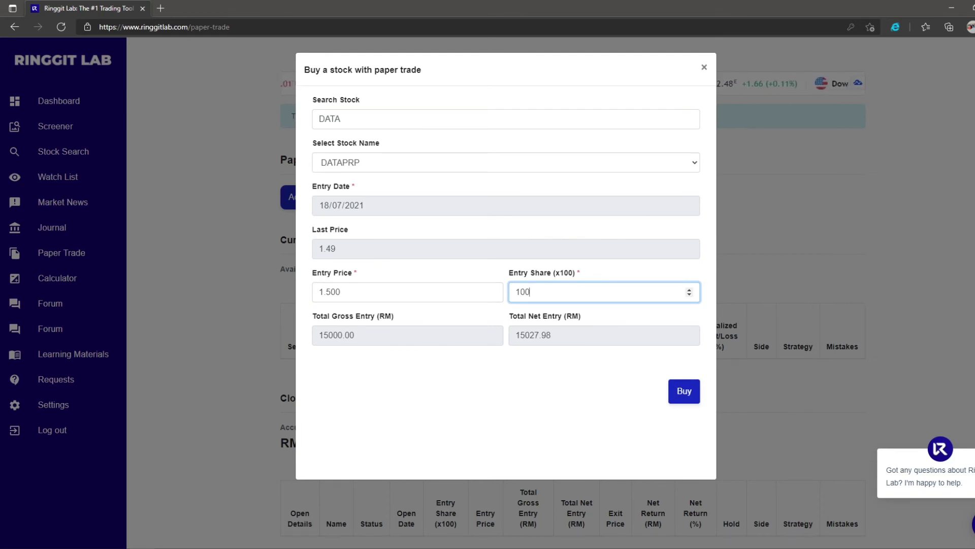
{"action": "left_click", "coordinate": [686, 391]}
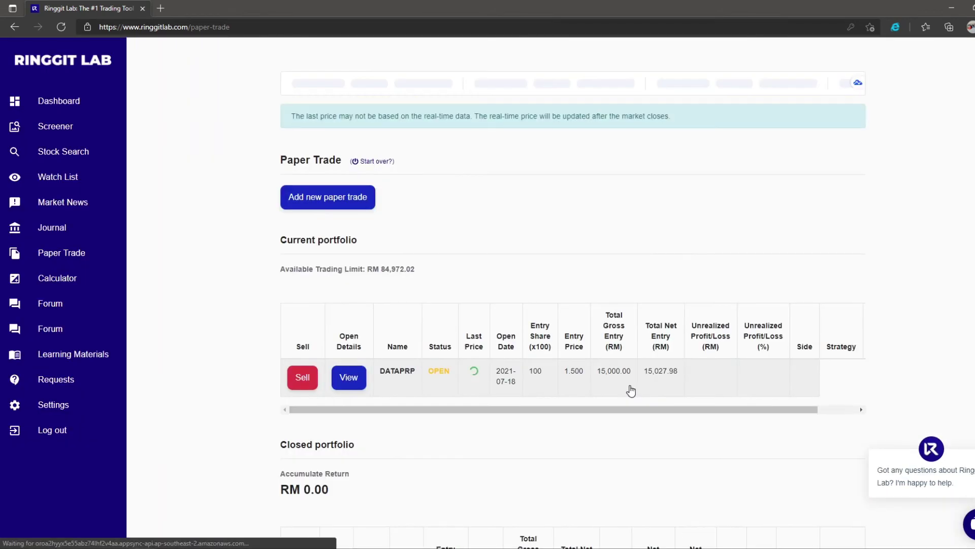
Step: Sell the open DATAPRP position at exit price 1.70 for a RM 1,944.04 win
{"action": "scroll", "coordinate": [477, 370], "scroll_direction": "down", "scroll_amount": 1}
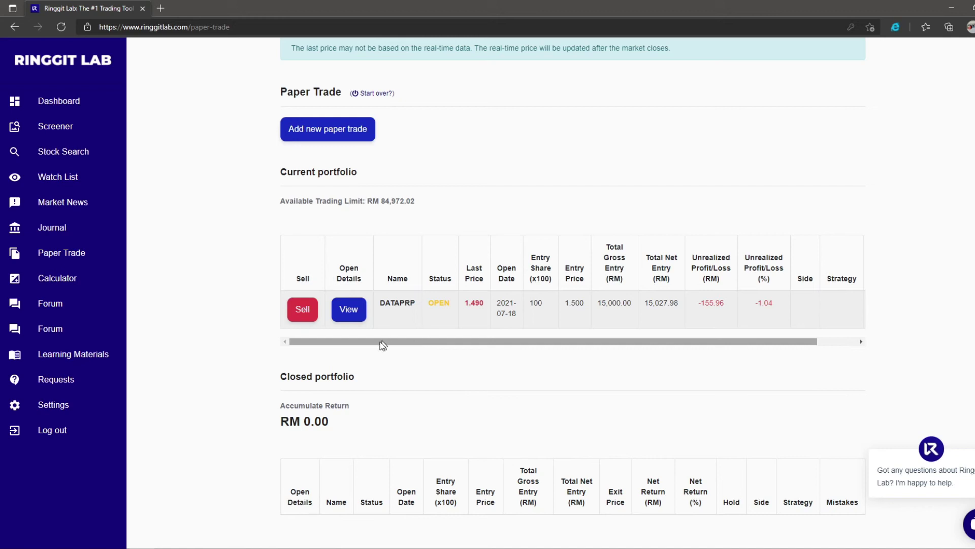
{"action": "left_click", "coordinate": [300, 324]}
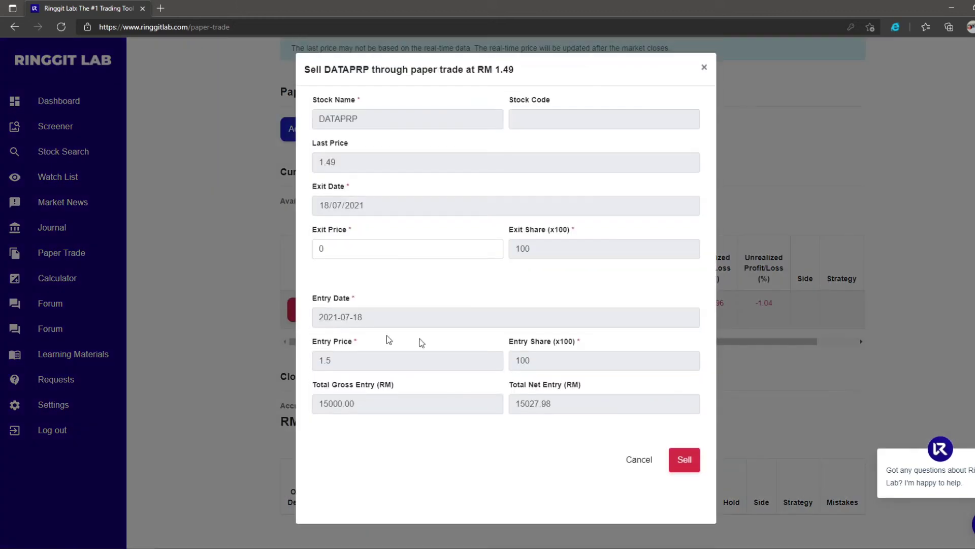
{"action": "double_click", "coordinate": [328, 249]}
{"action": "type", "text": "1.70"}
{"action": "key", "text": "Tab"}
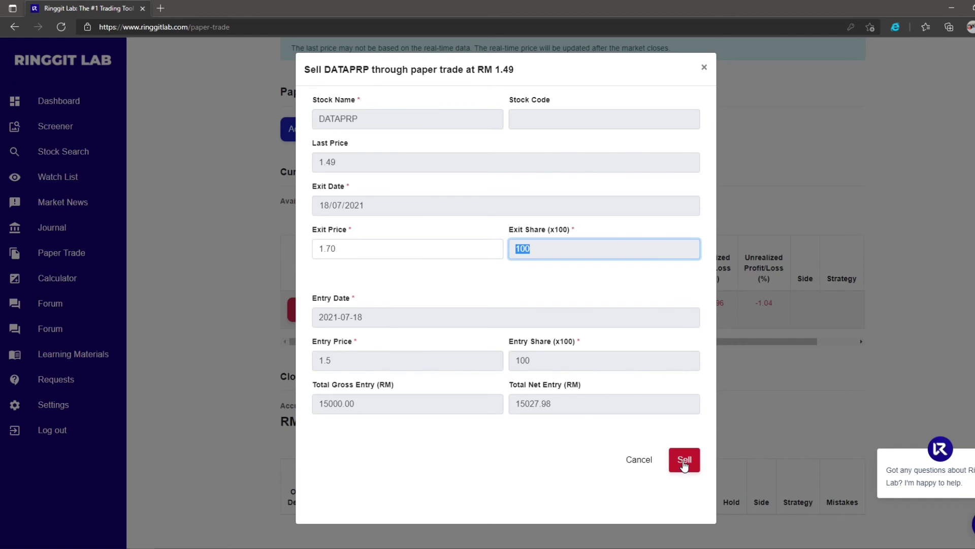
{"action": "left_click", "coordinate": [684, 462]}
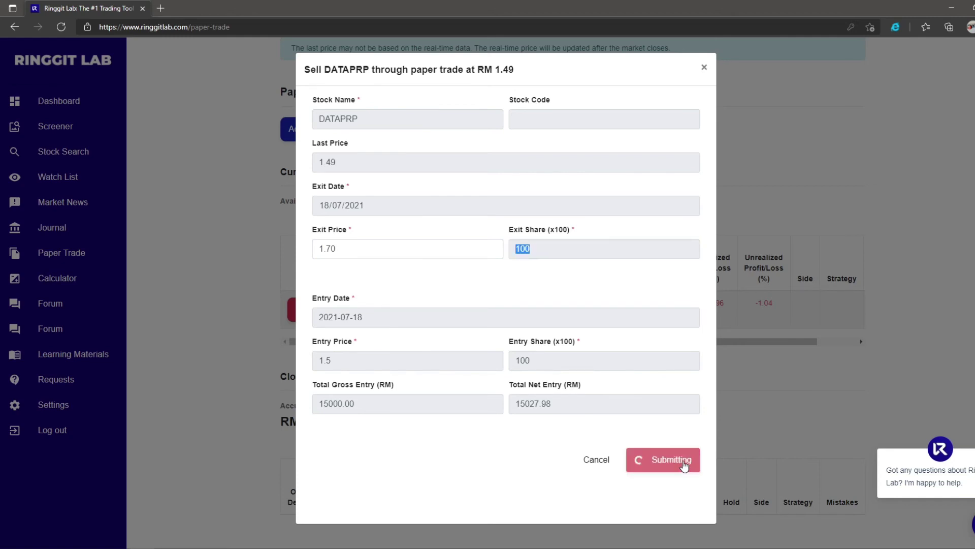
{"action": "scroll", "coordinate": [536, 376], "scroll_direction": "down", "scroll_amount": 2}
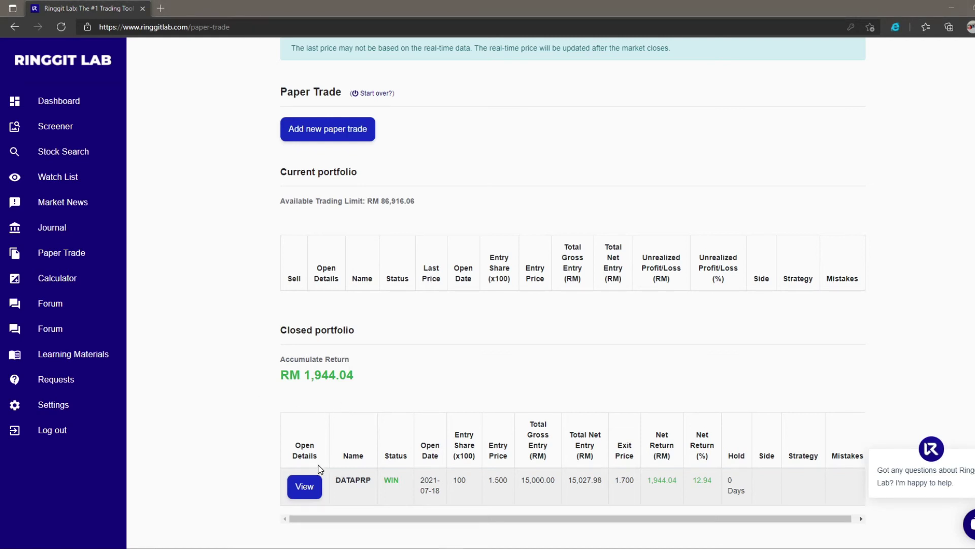
Step: Set the closed DATAPRP trade's side to Short, strategy Gap And Fill, mistake blank, and save
{"action": "left_click", "coordinate": [304, 483]}
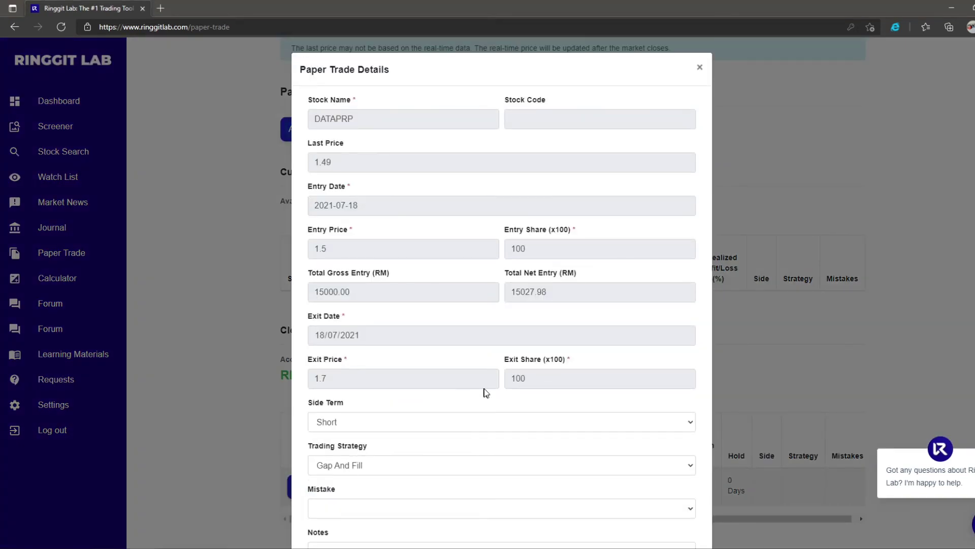
{"action": "left_click", "coordinate": [466, 429]}
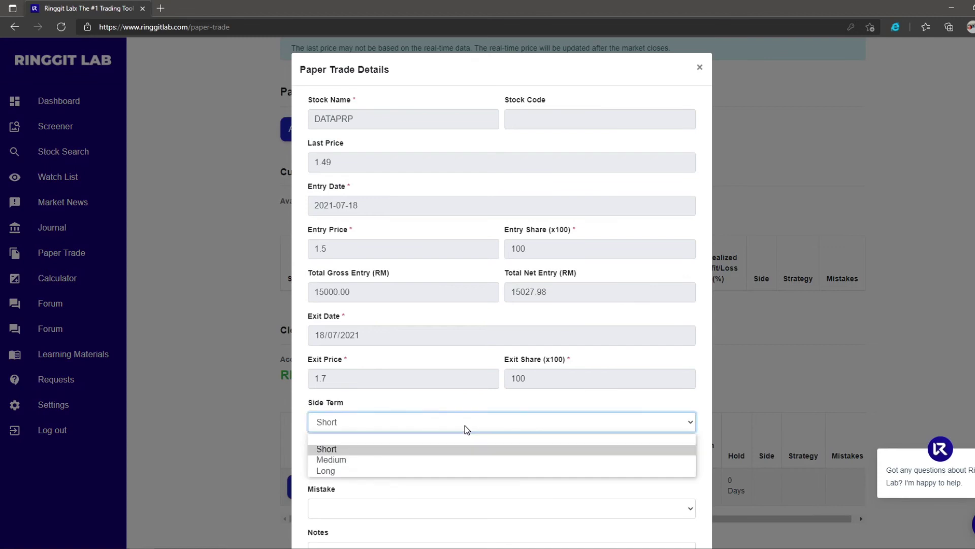
{"action": "left_click", "coordinate": [464, 451]}
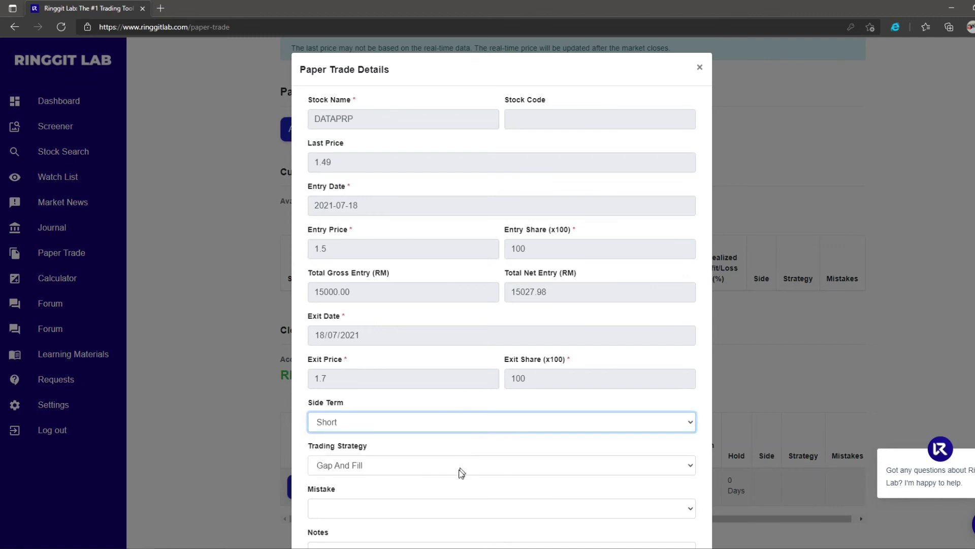
{"action": "left_click", "coordinate": [457, 470]}
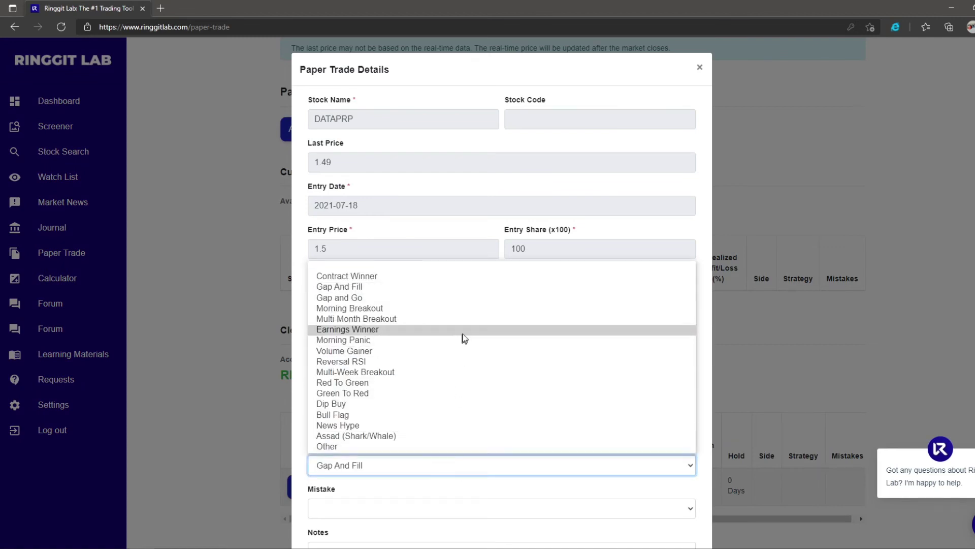
{"action": "left_click", "coordinate": [471, 287]}
{"action": "scroll", "coordinate": [449, 352], "scroll_direction": "down", "scroll_amount": 3}
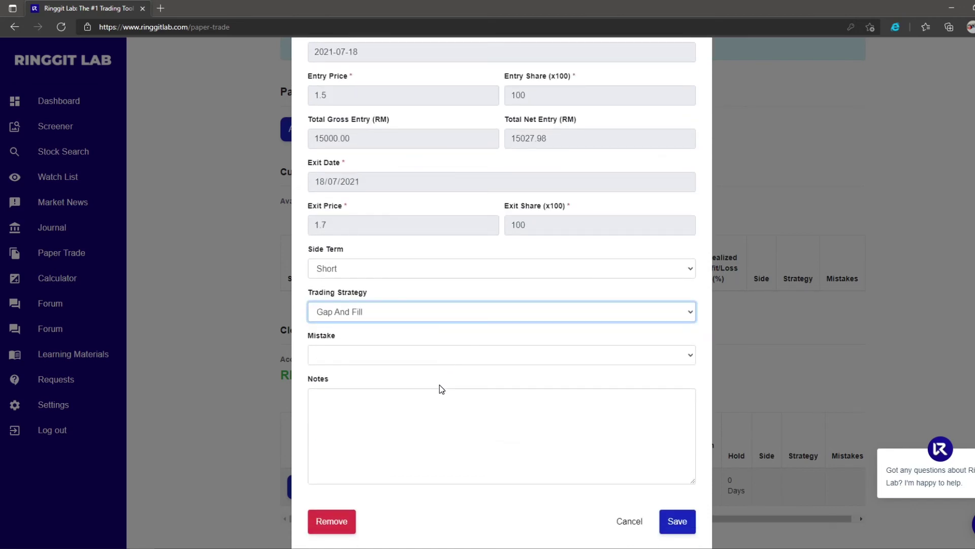
{"action": "left_click", "coordinate": [448, 355]}
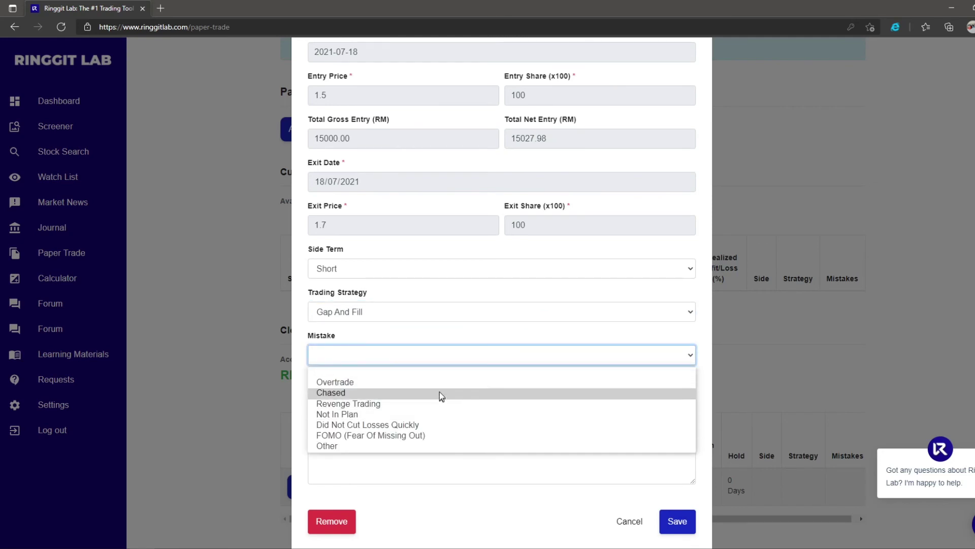
{"action": "left_click", "coordinate": [439, 460]}
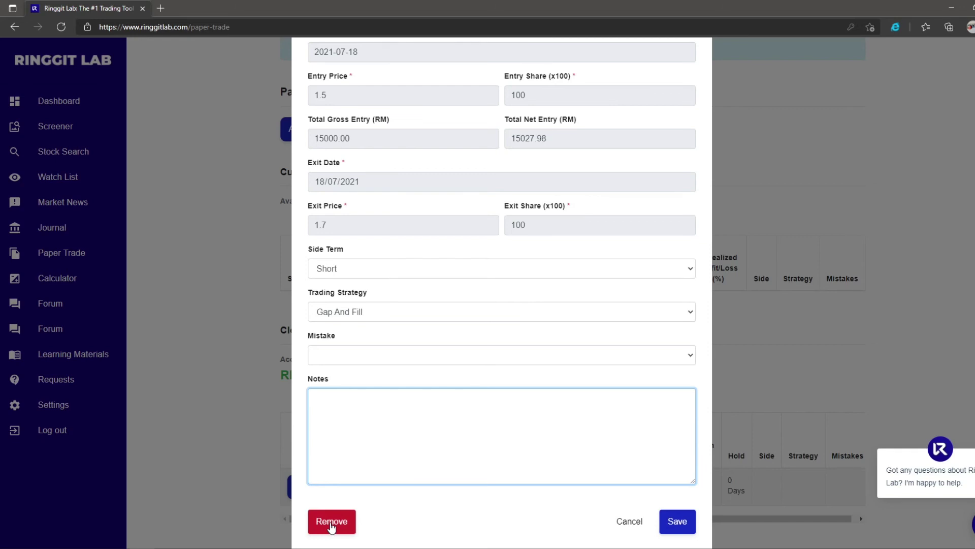
{"action": "left_click", "coordinate": [675, 524]}
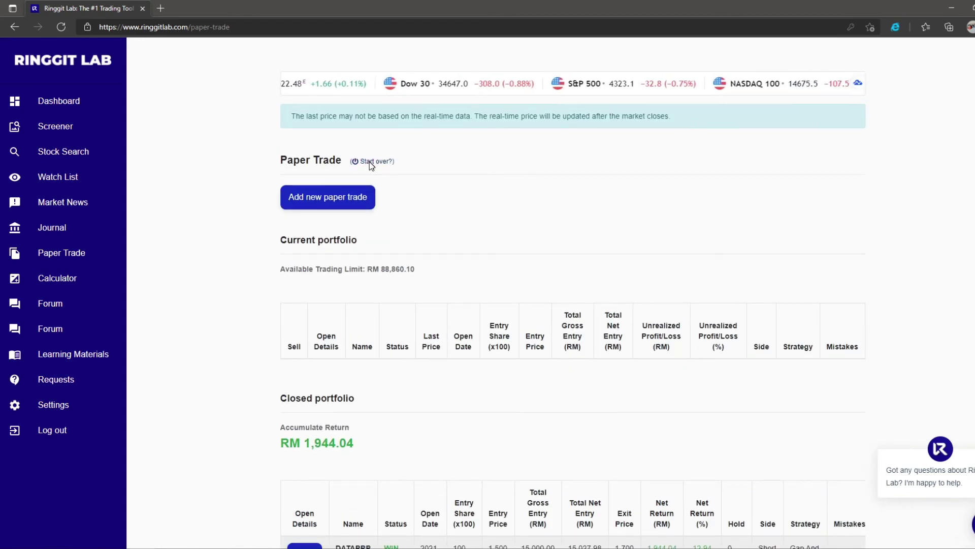
Step: Delete all paper trades via Start over, restoring the RM 100,000.00 trading limit
{"action": "left_click", "coordinate": [371, 162]}
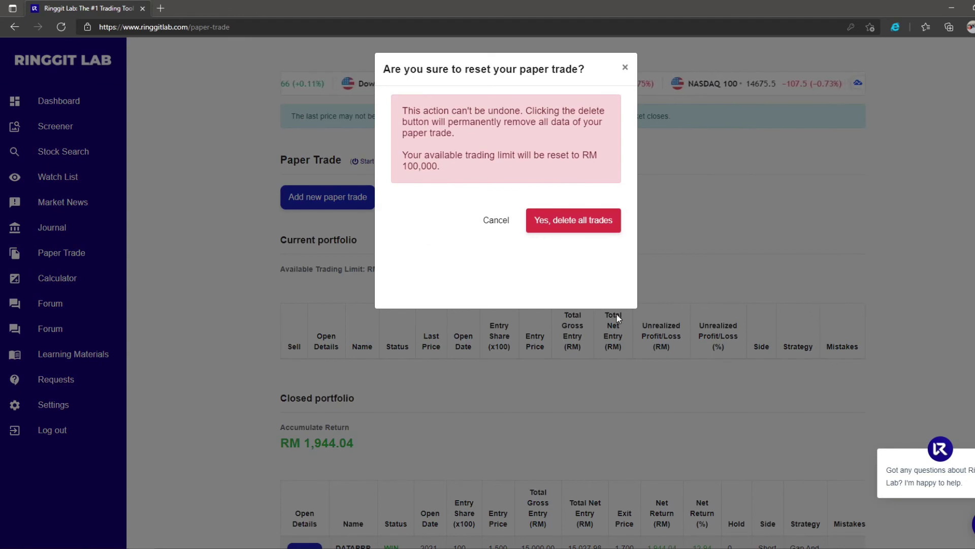
{"action": "left_click", "coordinate": [599, 230]}
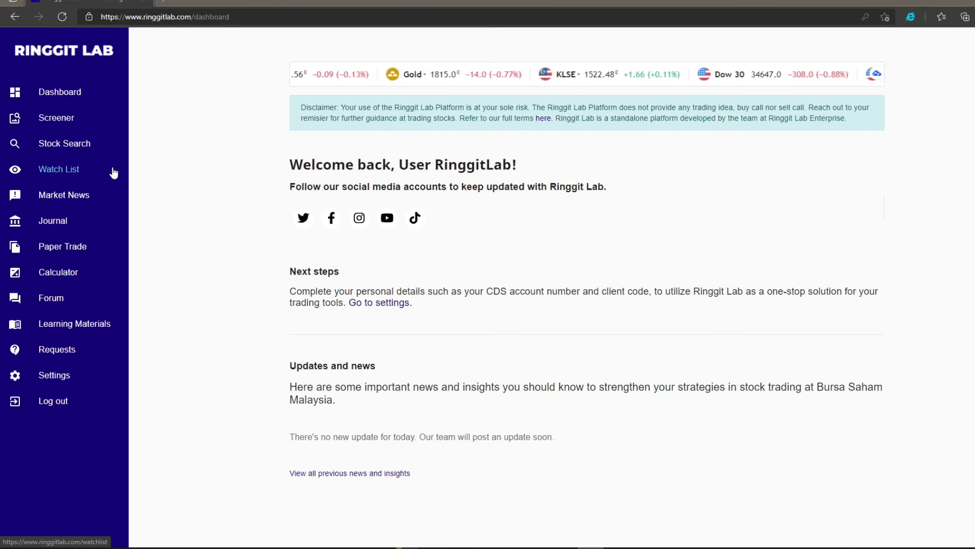
Step: Go to Watch List from the left sidebar
{"action": "left_click", "coordinate": [108, 174]}
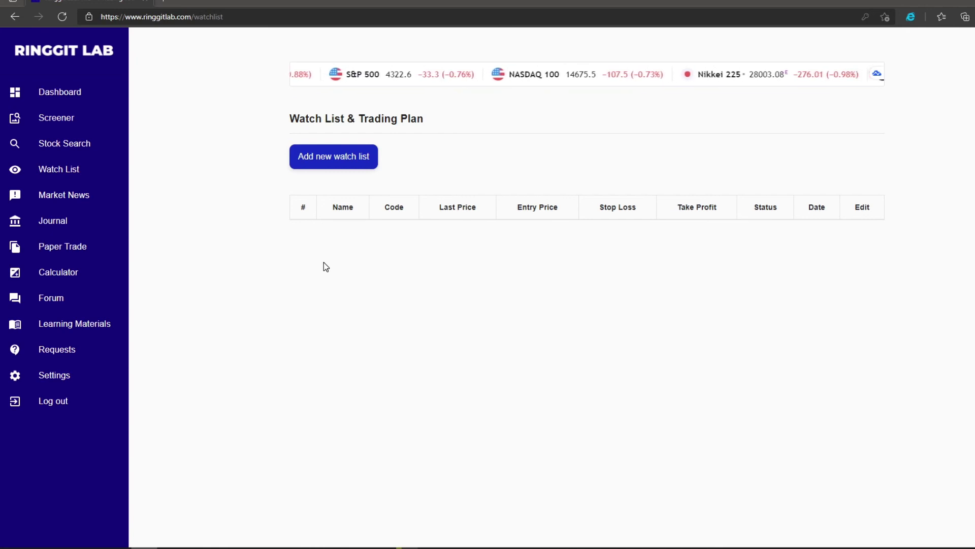
Step: Start a new watch-list entry with DATAPRP as the stock
{"action": "left_click", "coordinate": [348, 162]}
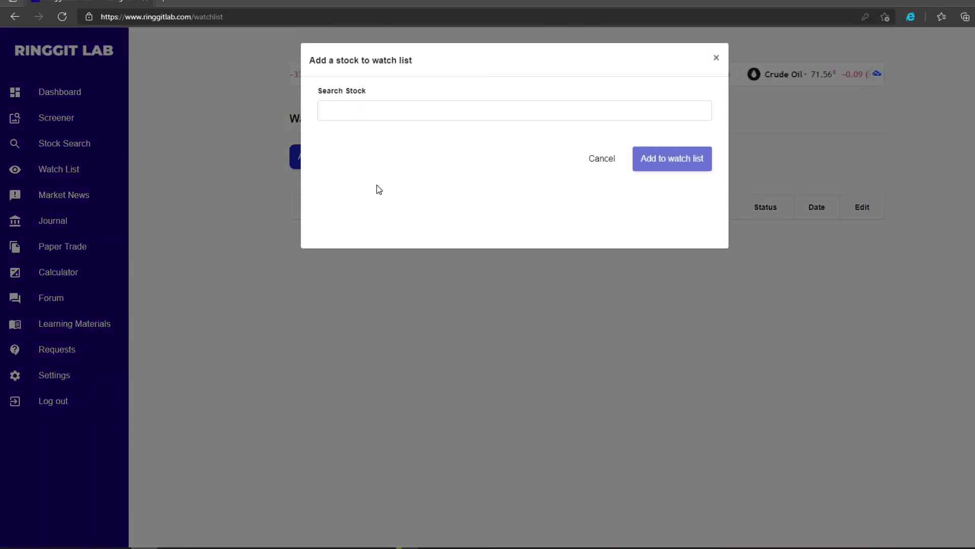
{"action": "type", "text": "DA"}
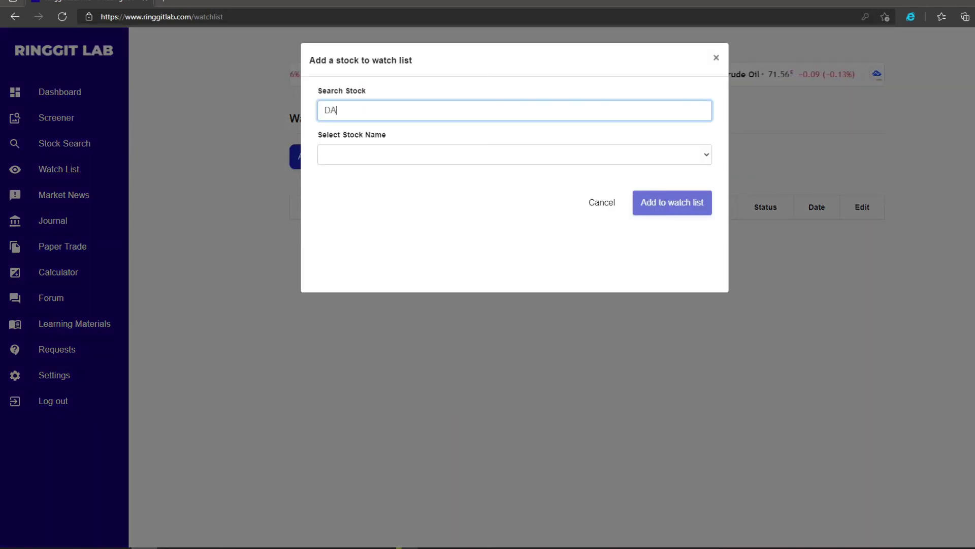
{"action": "type", "text": "TA"}
{"action": "left_click", "coordinate": [382, 153]}
{"action": "left_click", "coordinate": [380, 185]}
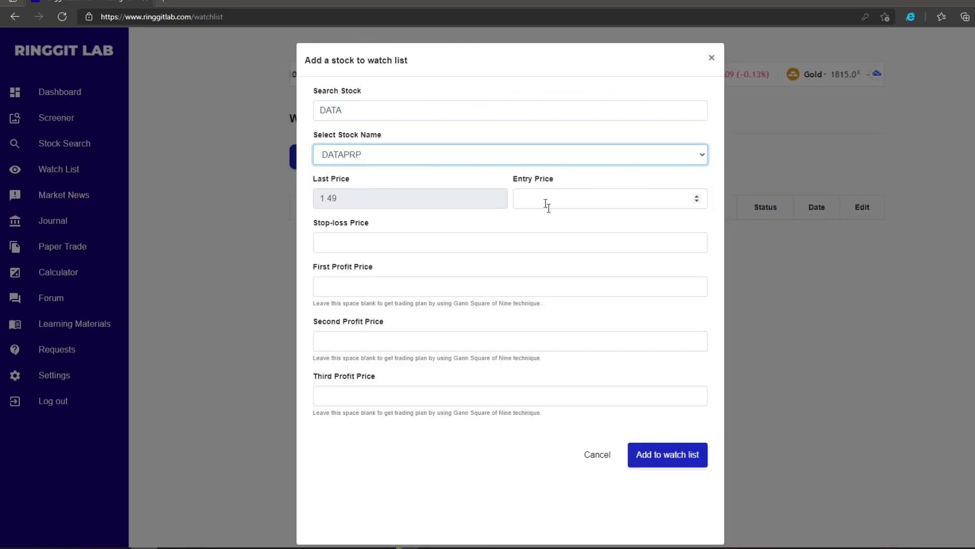
Step: Enter entry price 1.500, leave stop loss and profit targets blank, and add it
{"action": "left_click", "coordinate": [609, 198]}
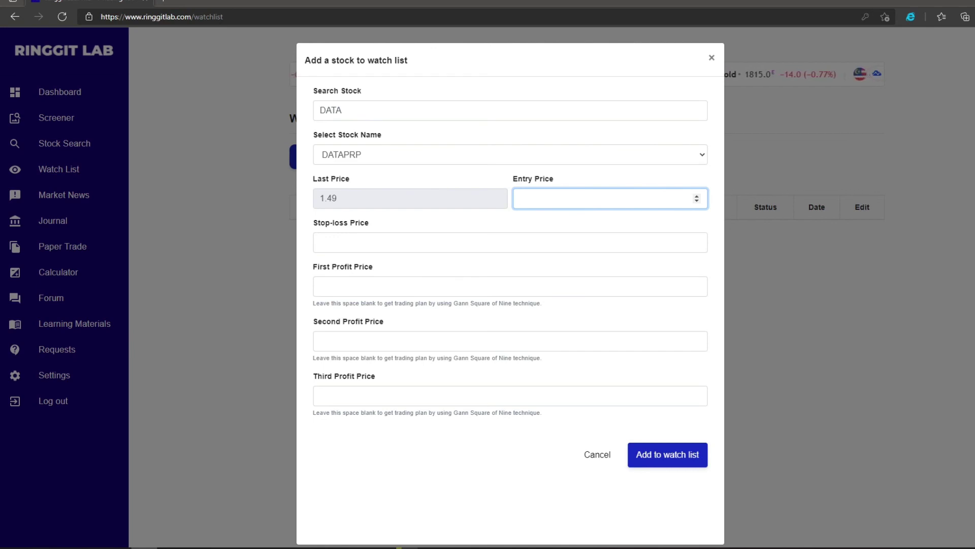
{"action": "type", "text": "1.500"}
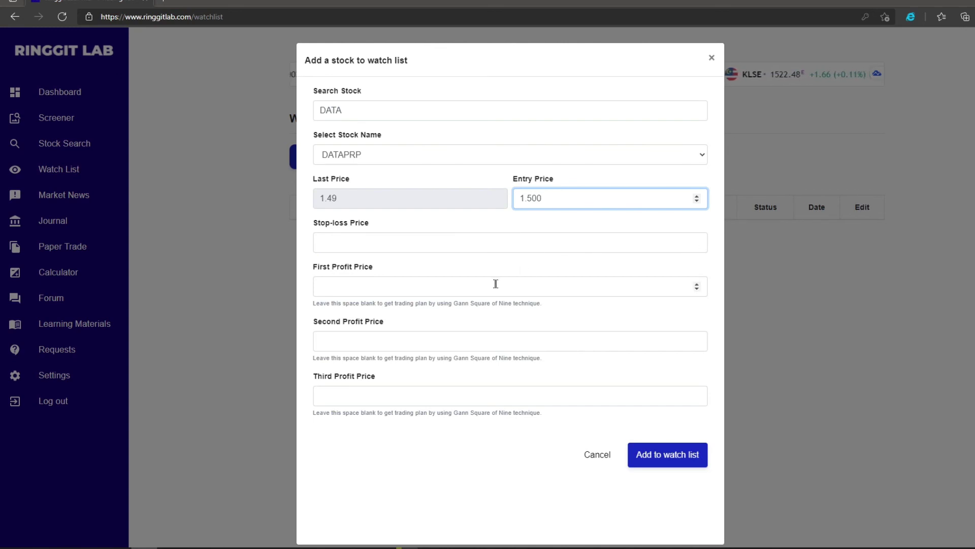
{"action": "left_click", "coordinate": [447, 242]}
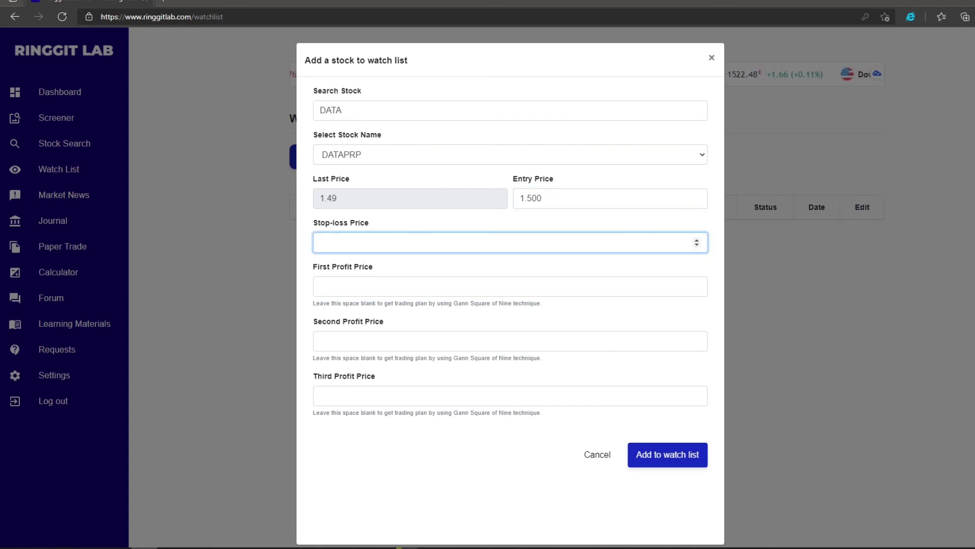
{"action": "left_click", "coordinate": [446, 287]}
{"action": "left_click", "coordinate": [444, 341]}
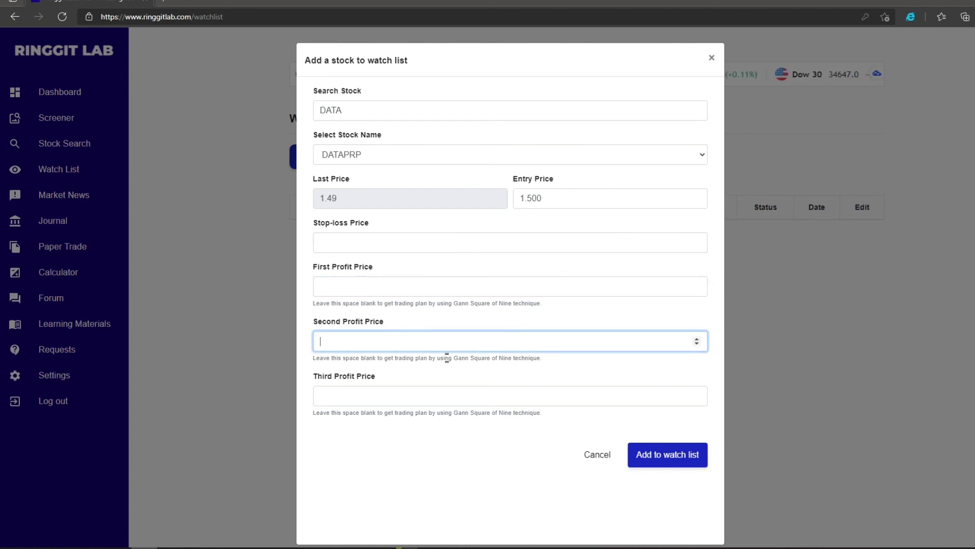
{"action": "left_click", "coordinate": [439, 389]}
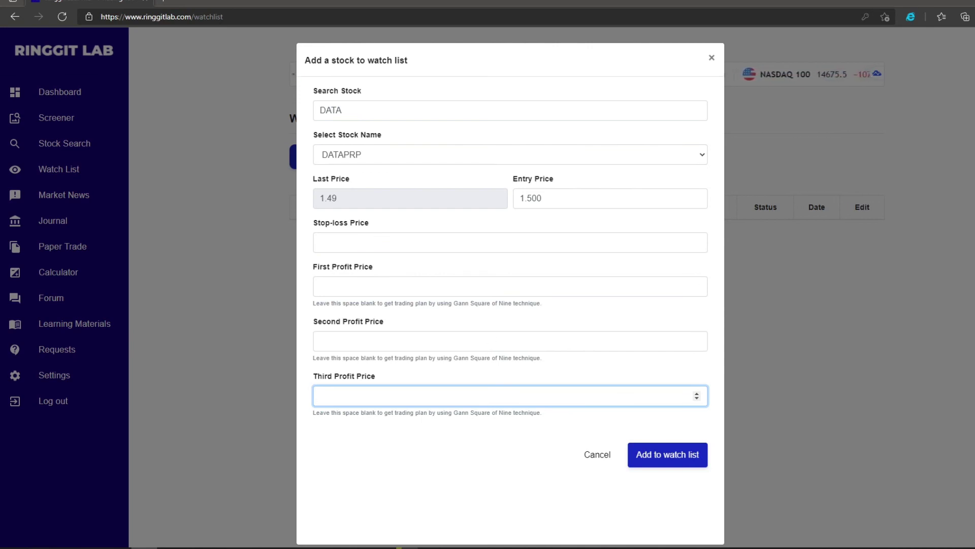
{"action": "left_click", "coordinate": [683, 463]}
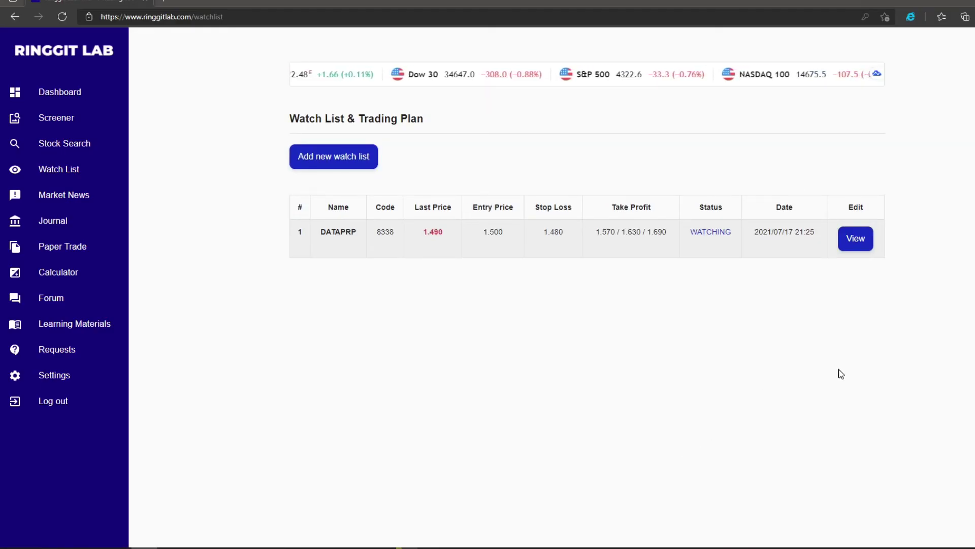
Step: Open the DATAPRP watch-list entry, set its status to Off, and remove it
{"action": "left_click", "coordinate": [860, 235]}
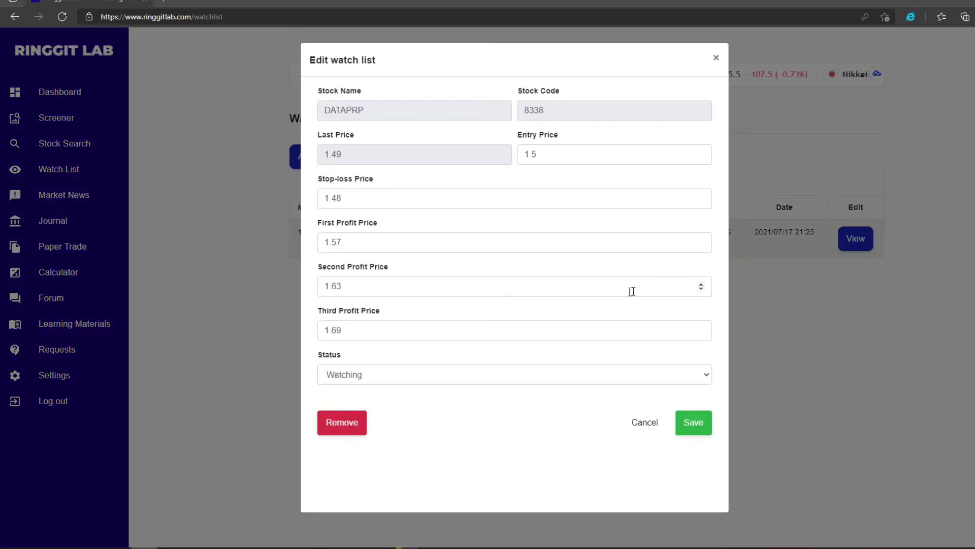
{"action": "left_click", "coordinate": [505, 383]}
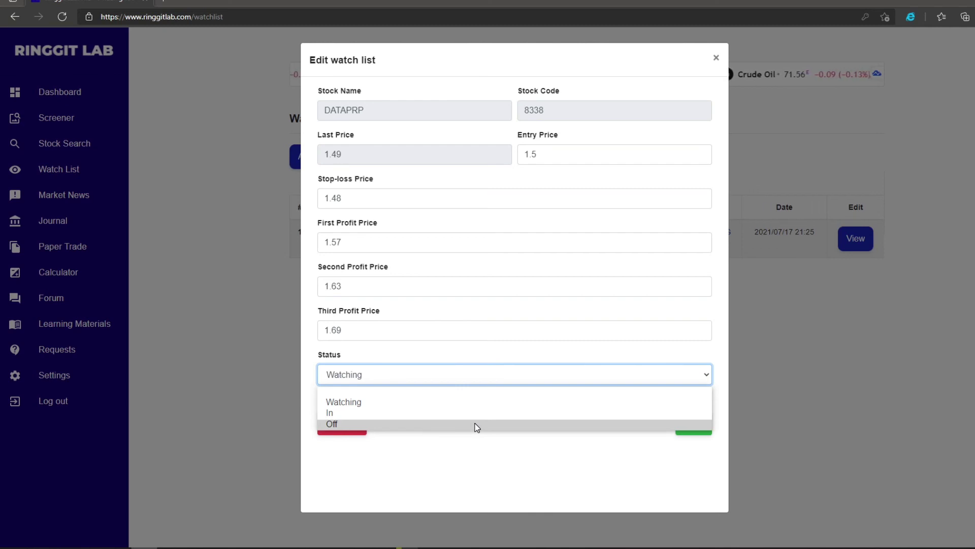
{"action": "left_click", "coordinate": [477, 425]}
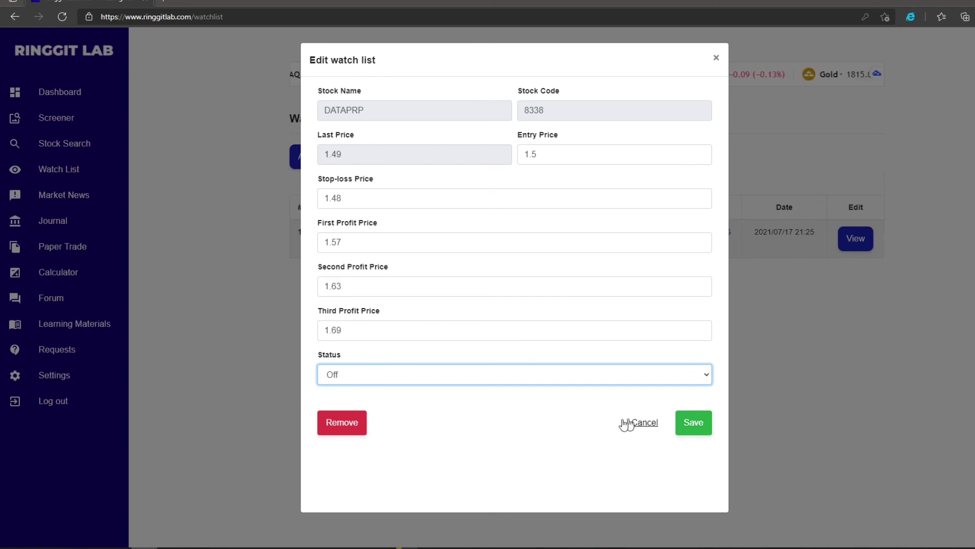
{"action": "left_click", "coordinate": [344, 424]}
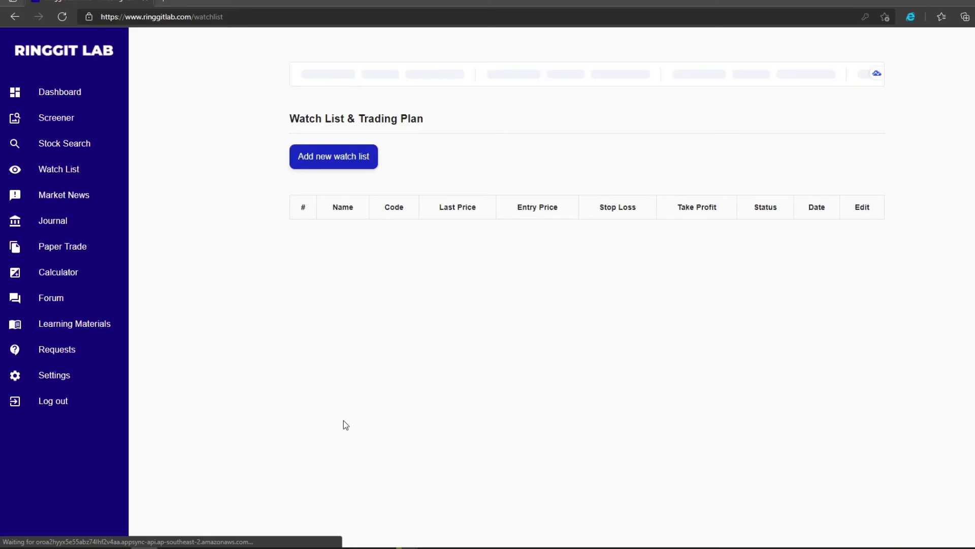